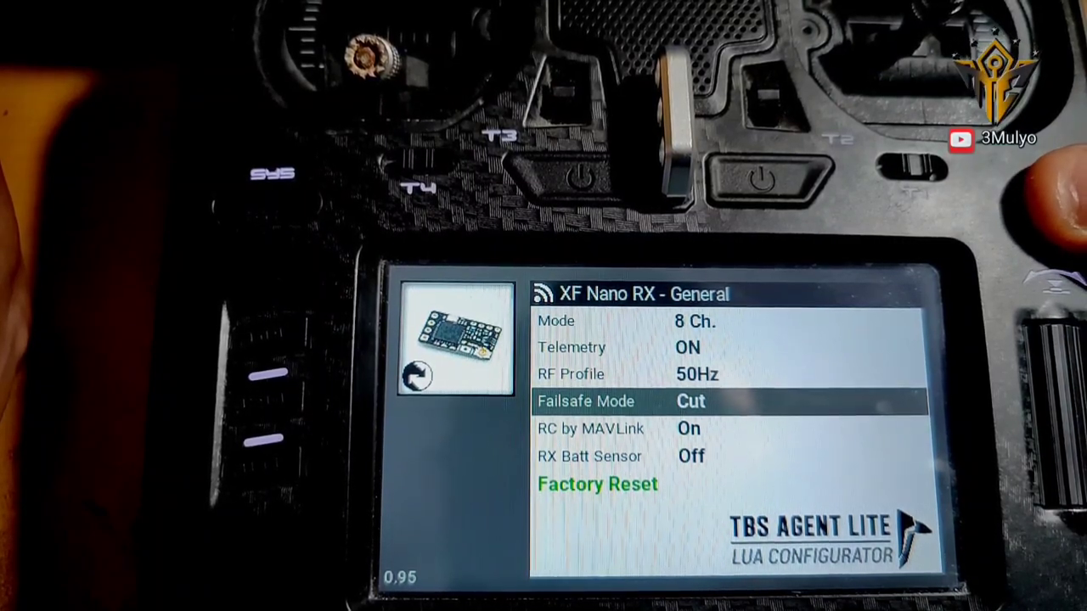
Step: Leave the XF Nano RX General settings and back out of the receiver's configuration in TBS Agent Lite
key(Escape)
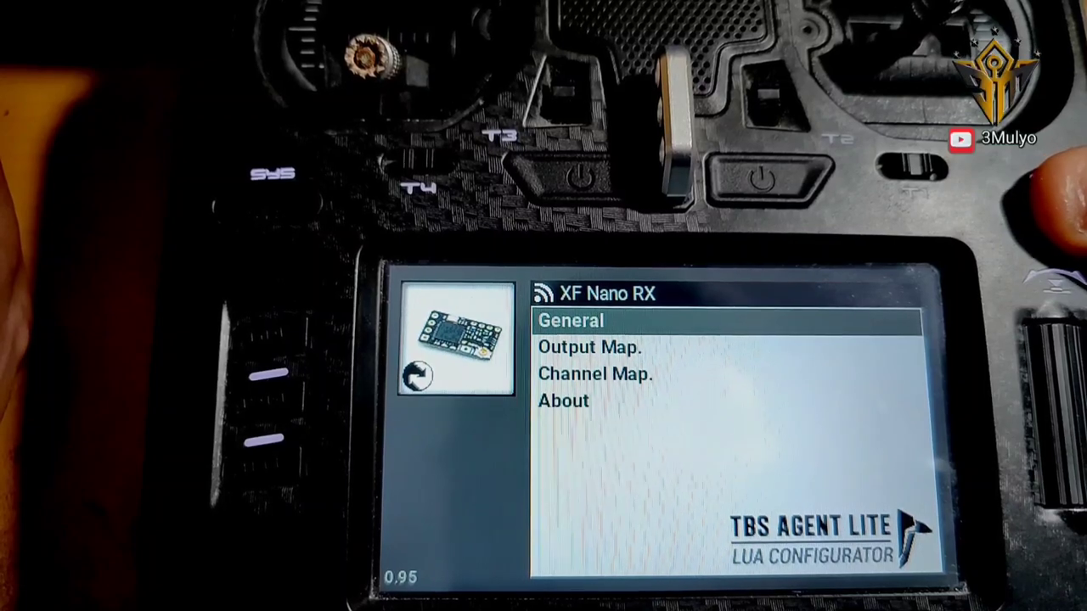
key(Escape)
key(Escape)
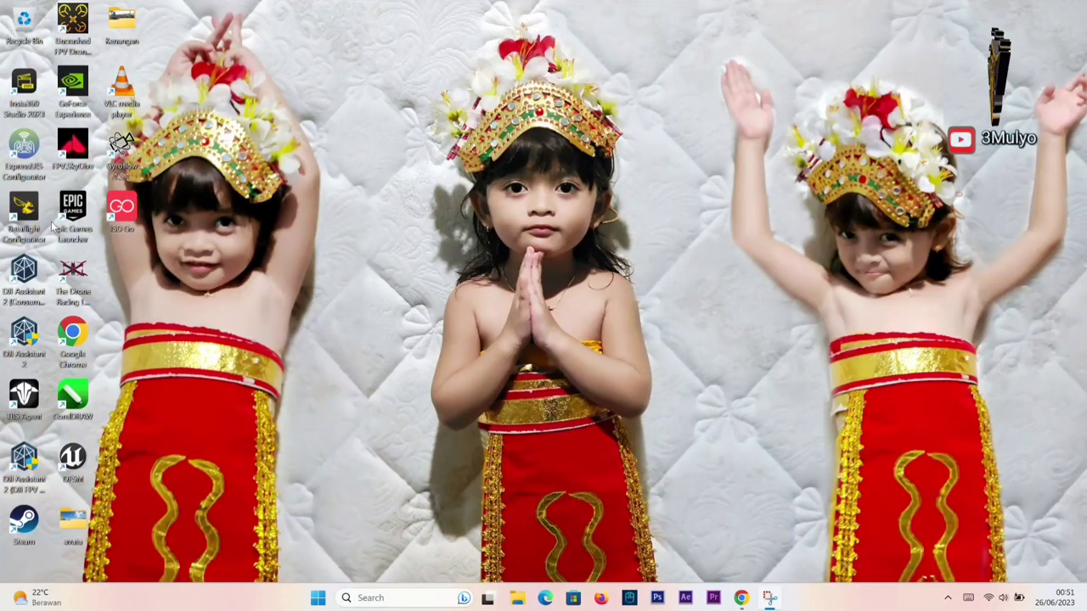
Step: Open Betaflight Configurator on the computer and connect it to the flight controller
double_click(26, 216)
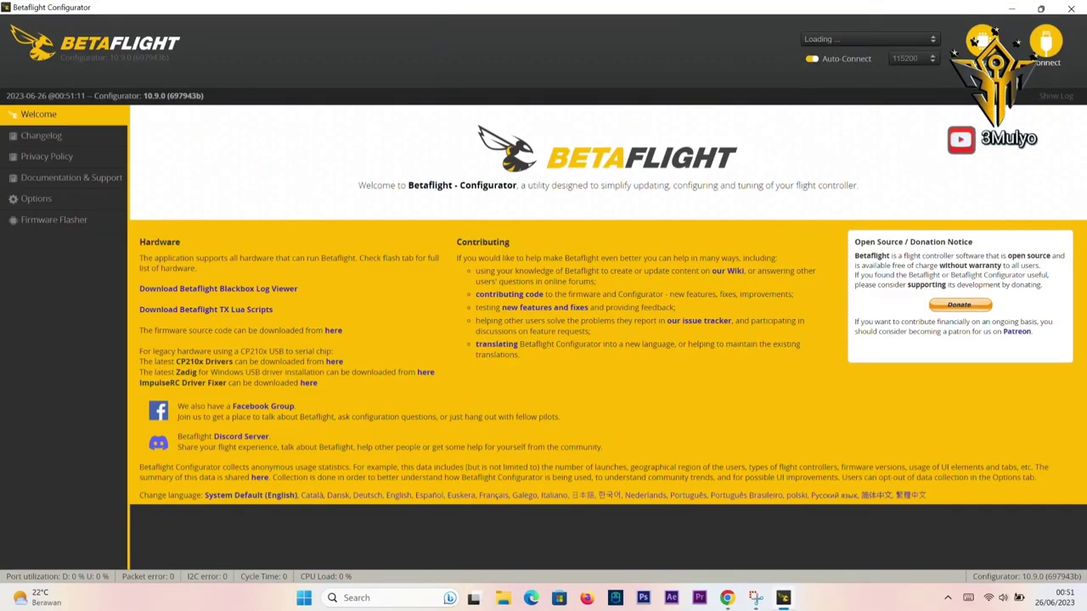
click(1047, 46)
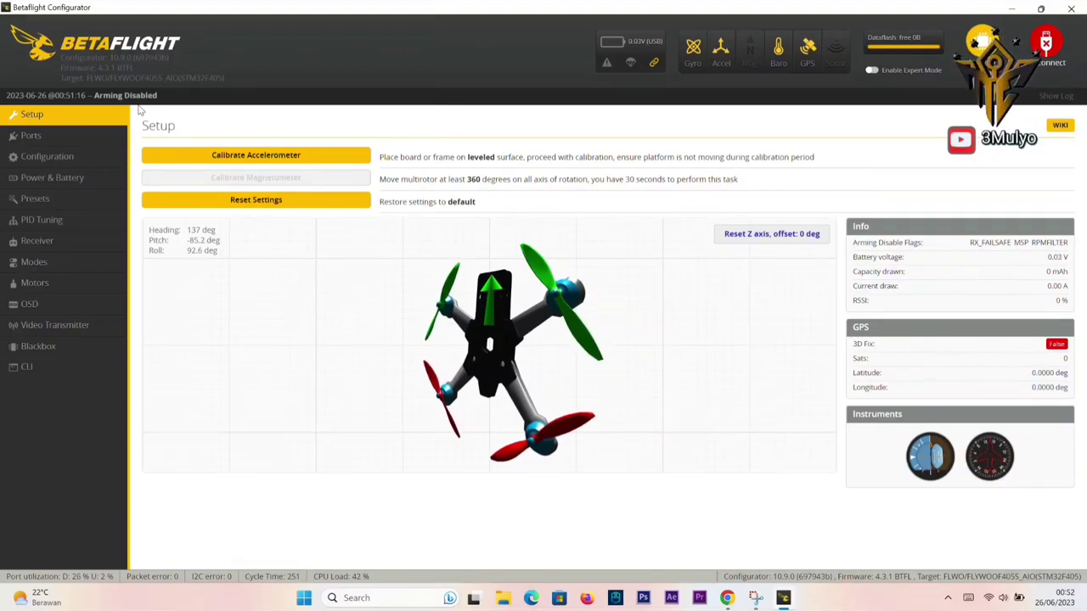
Step: Review the UART port assignments, followed by the Configuration page down to its Other Features and GPS sections
click(30, 135)
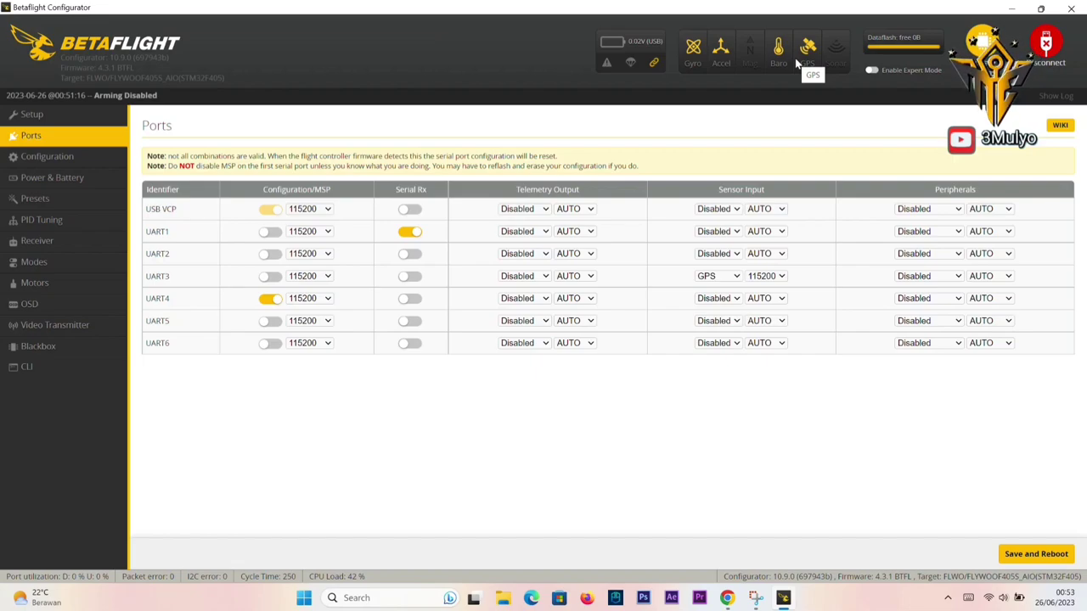
click(73, 158)
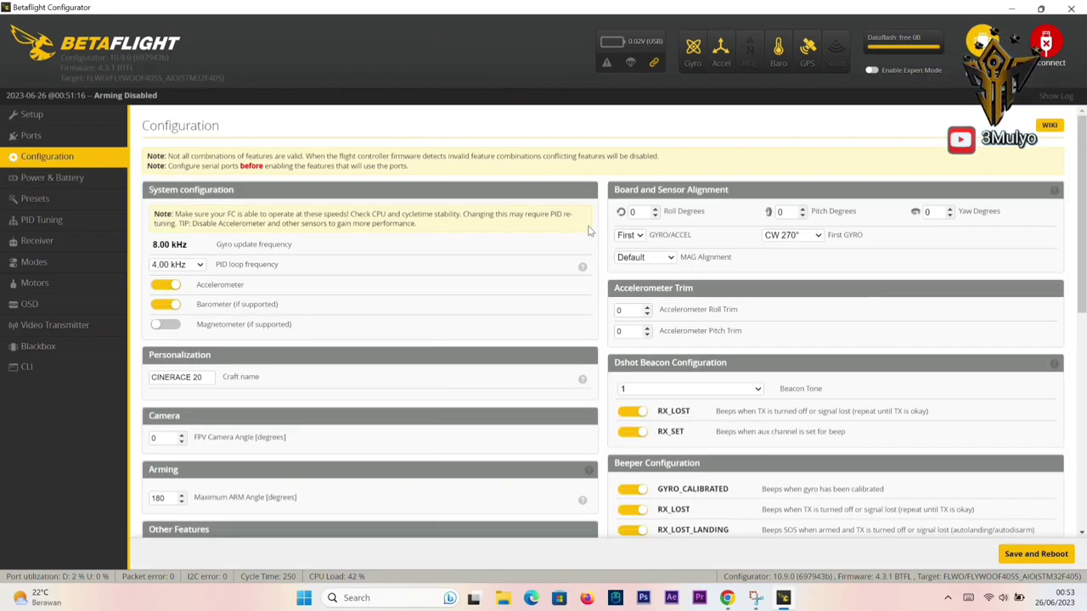
scroll(458, 272, down, 6)
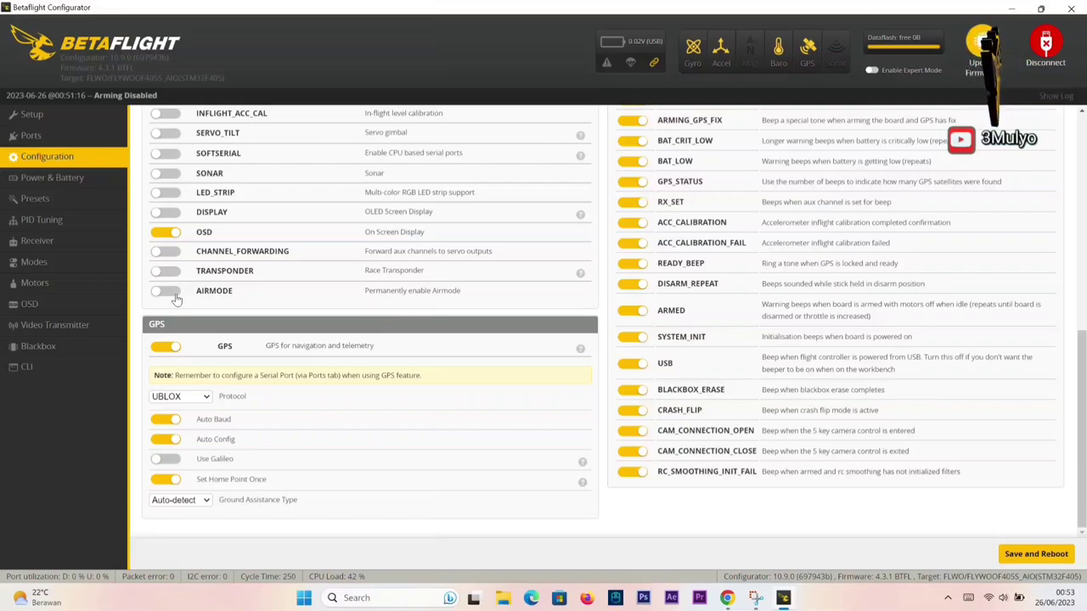
Step: Switch the permanent AIRMODE feature on and off repeatedly, leaving it enabled
click(172, 294)
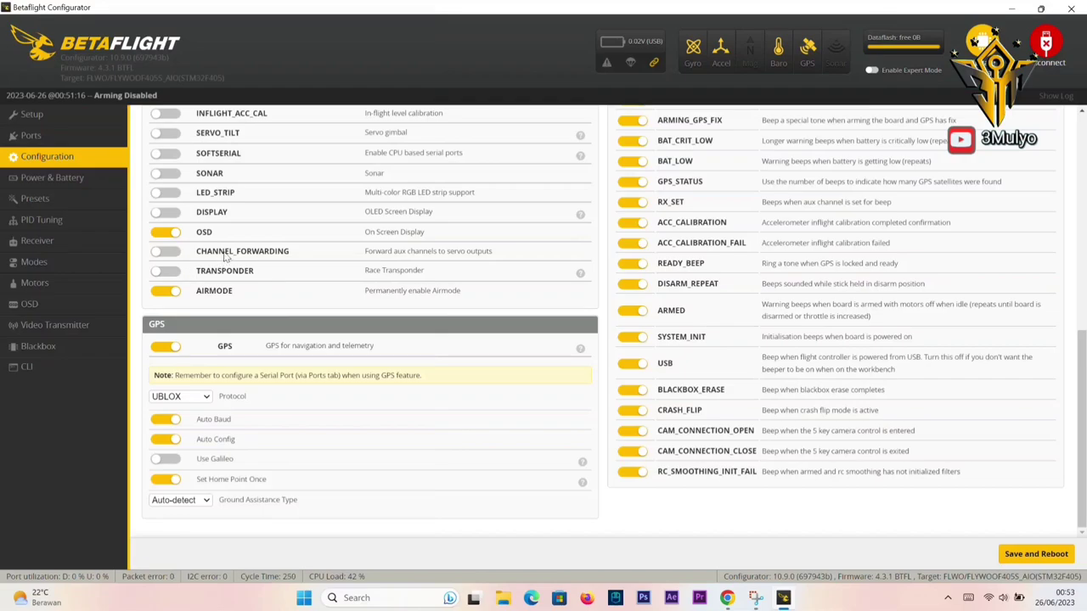
click(164, 293)
click(174, 292)
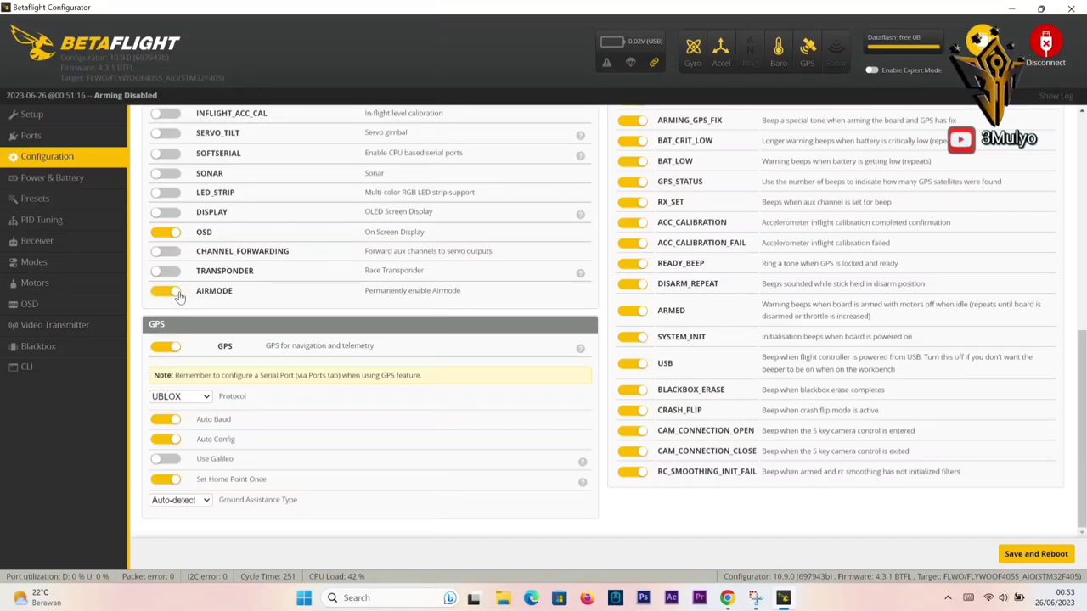
click(162, 295)
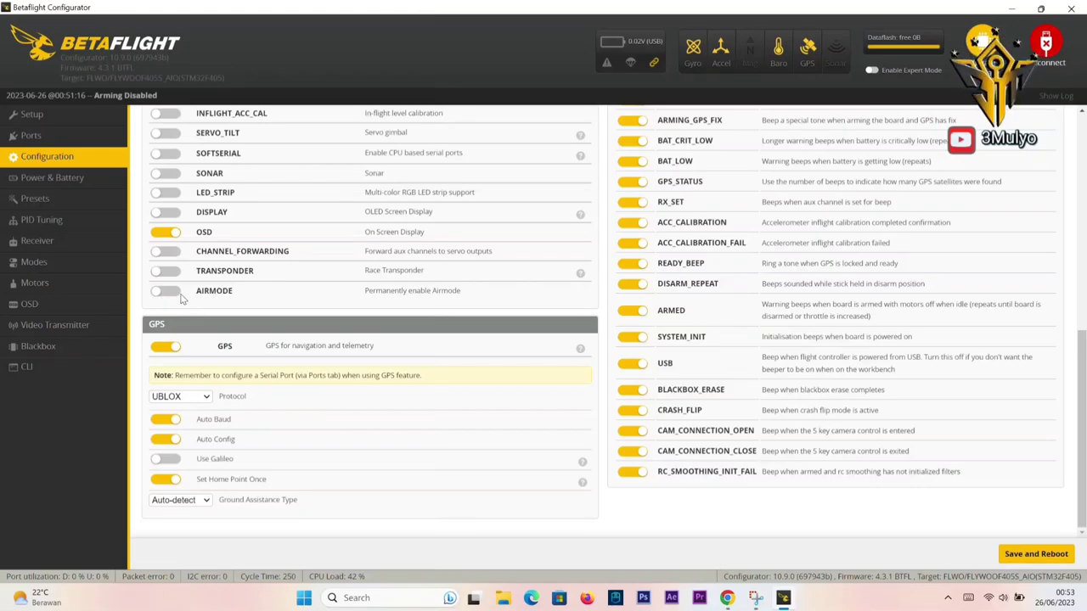
click(166, 293)
click(158, 294)
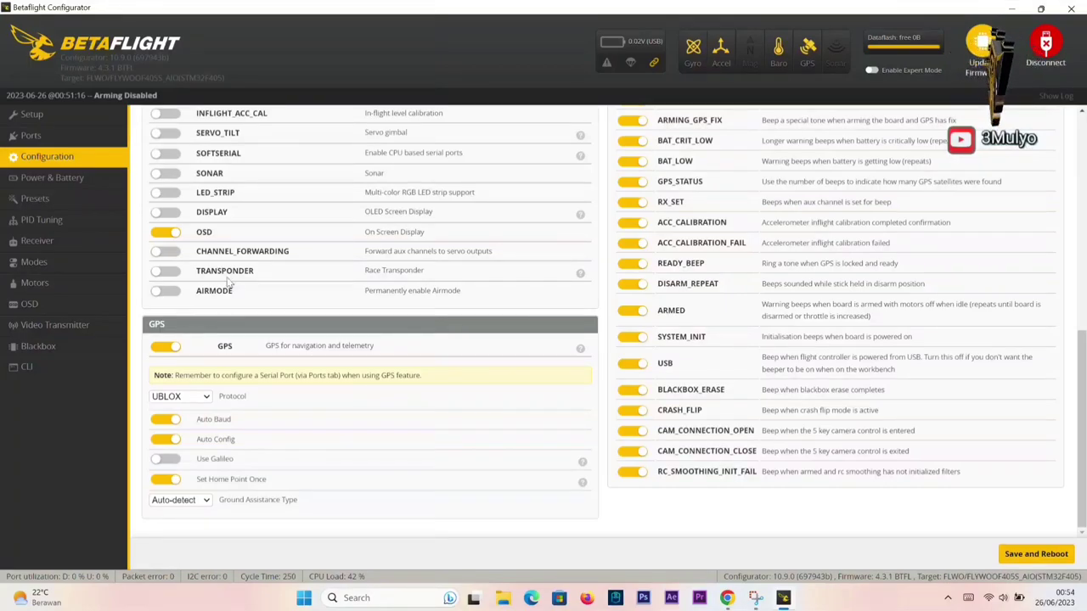
click(174, 294)
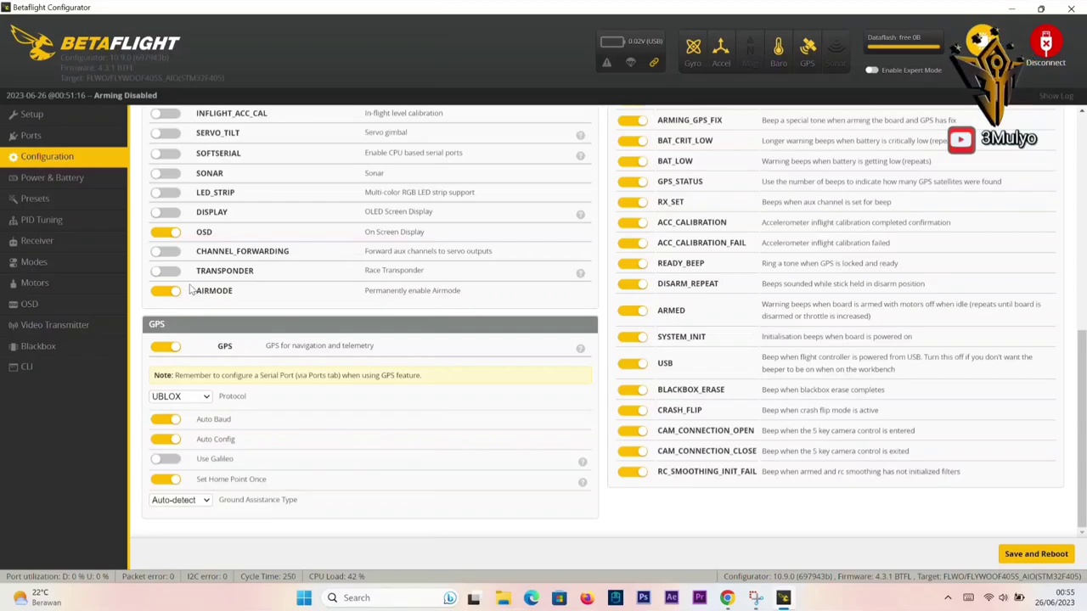
click(156, 293)
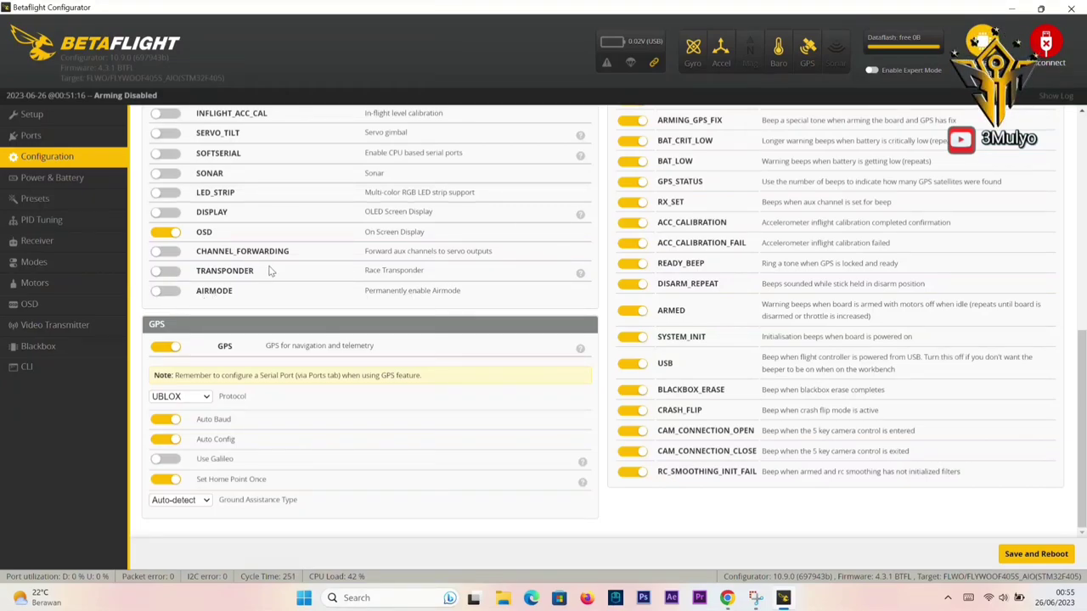
click(167, 291)
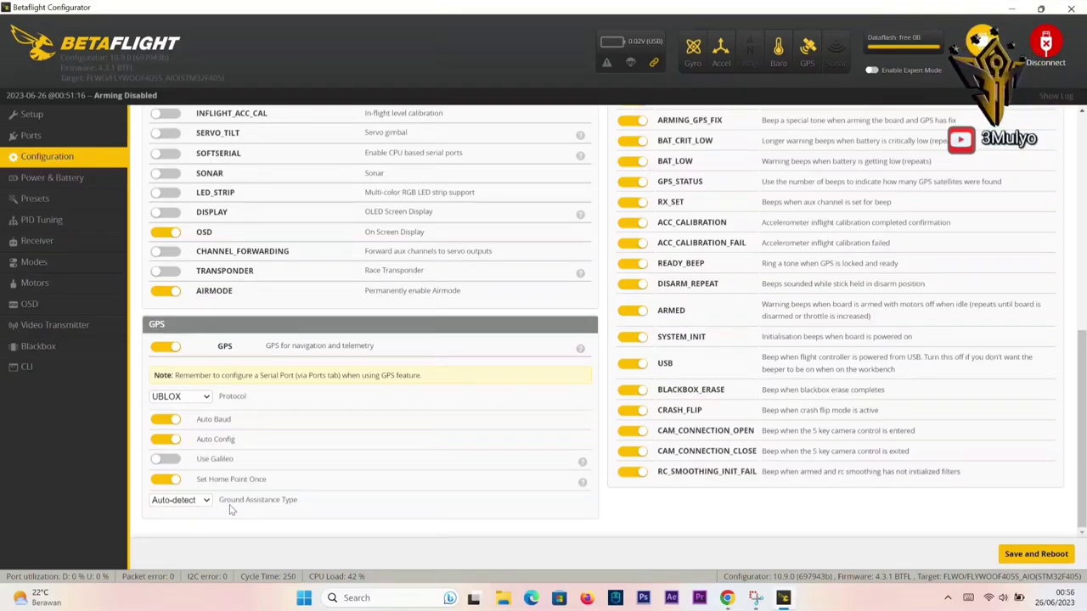
Step: Turn the Dshot beacon RX_LOST and RX_SET beeps off and back on
scroll(360, 510, up, 4)
scroll(360, 511, up, 1)
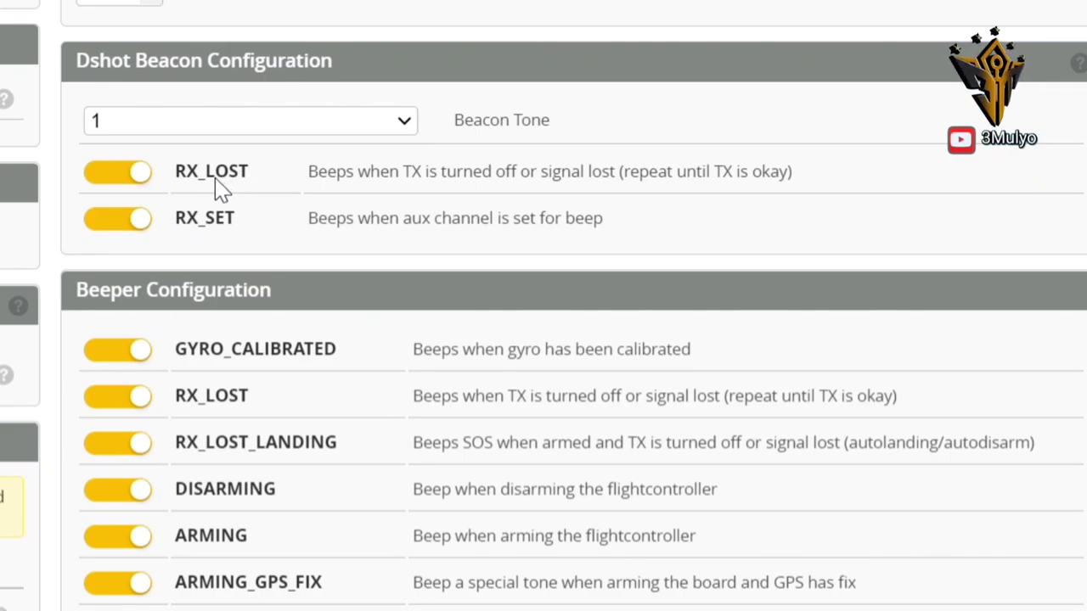
click(115, 178)
click(105, 225)
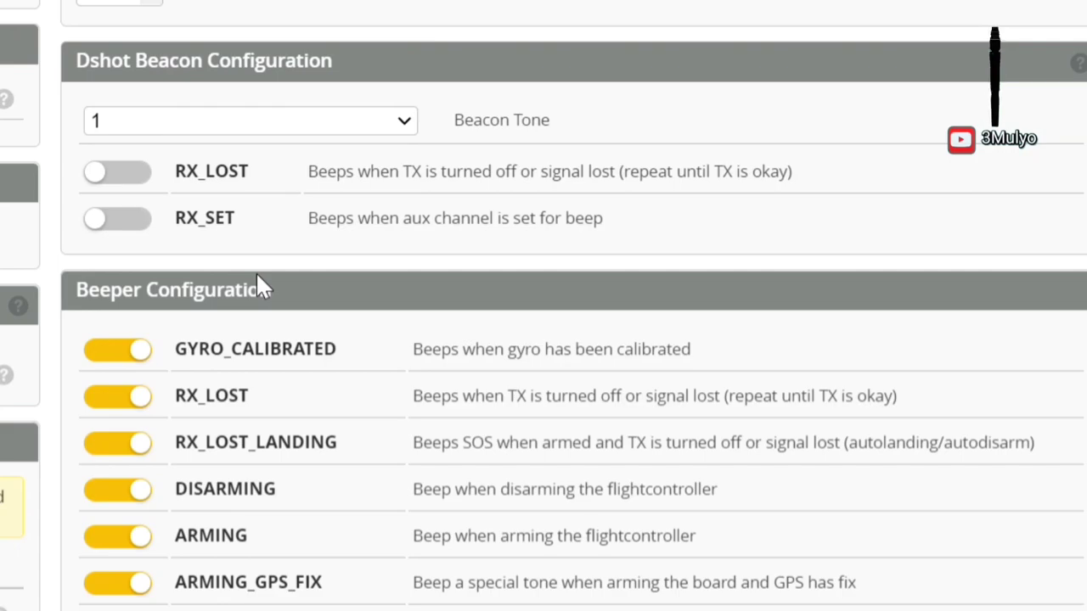
click(145, 174)
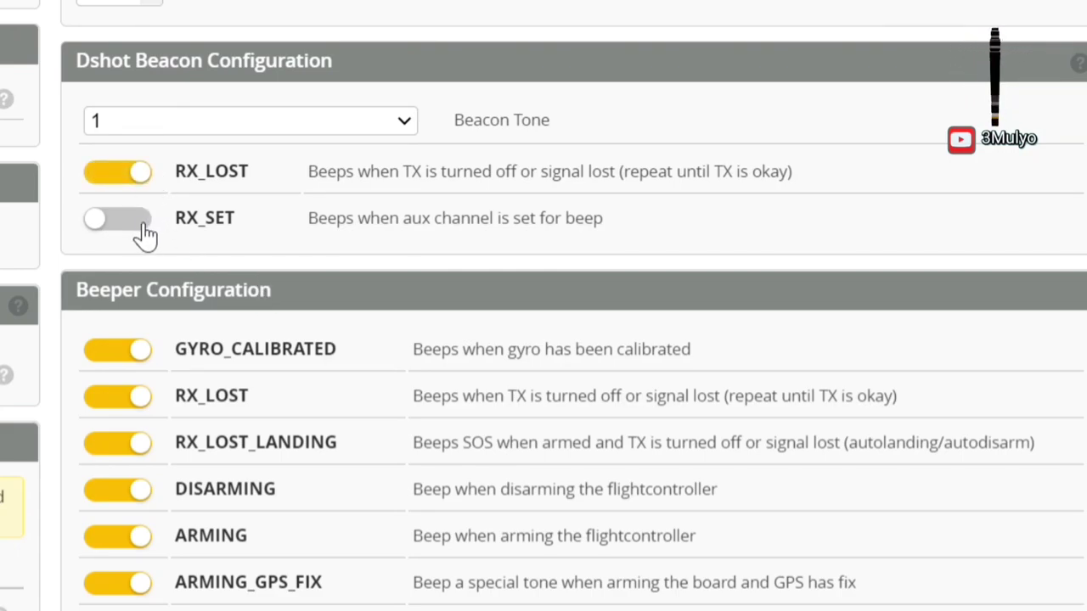
click(138, 231)
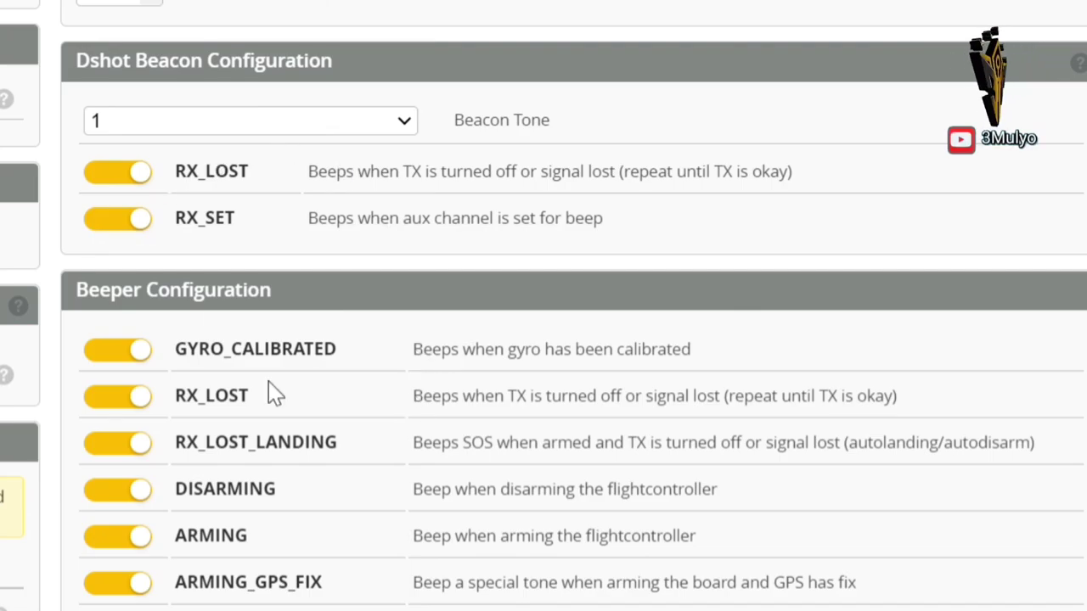
Step: Disable the permanent AIRMODE feature under Other Features
scroll(179, 319, down, 5)
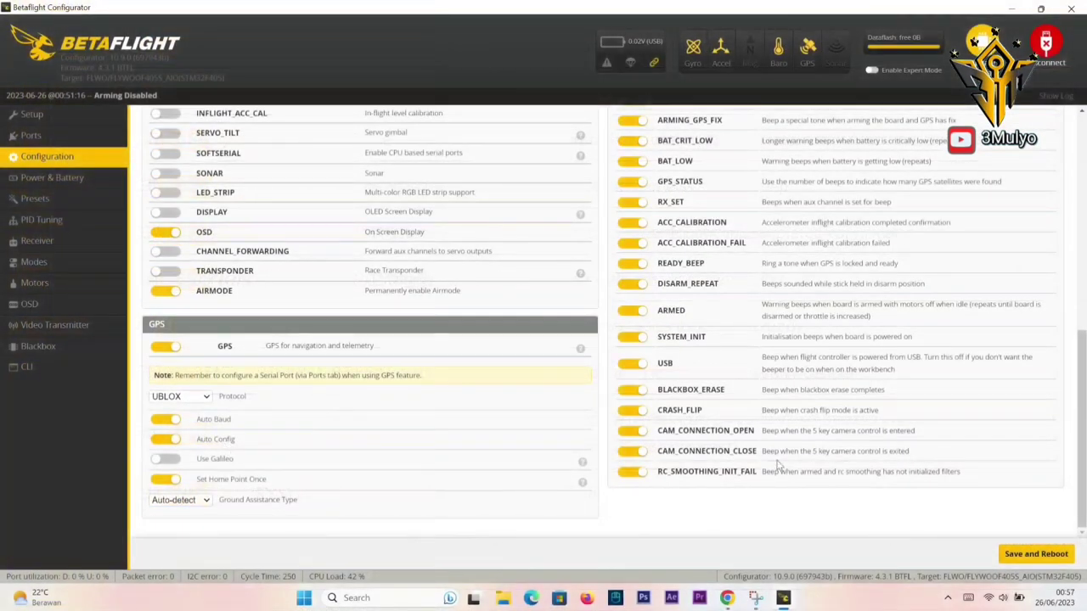
scroll(179, 318, up, 5)
scroll(728, 446, up, 3)
scroll(728, 444, down, 5)
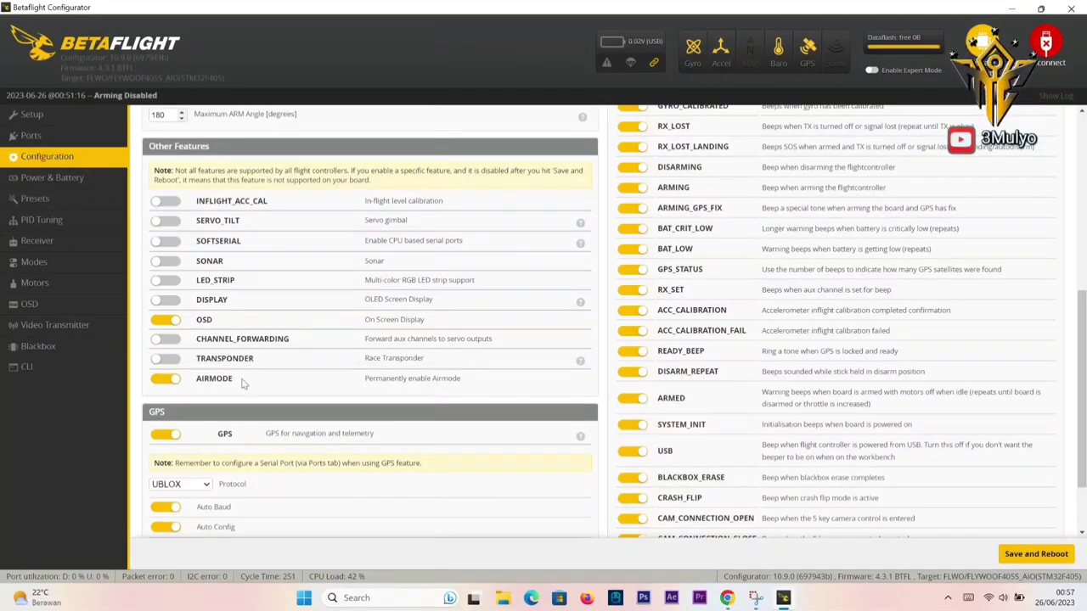
click(157, 380)
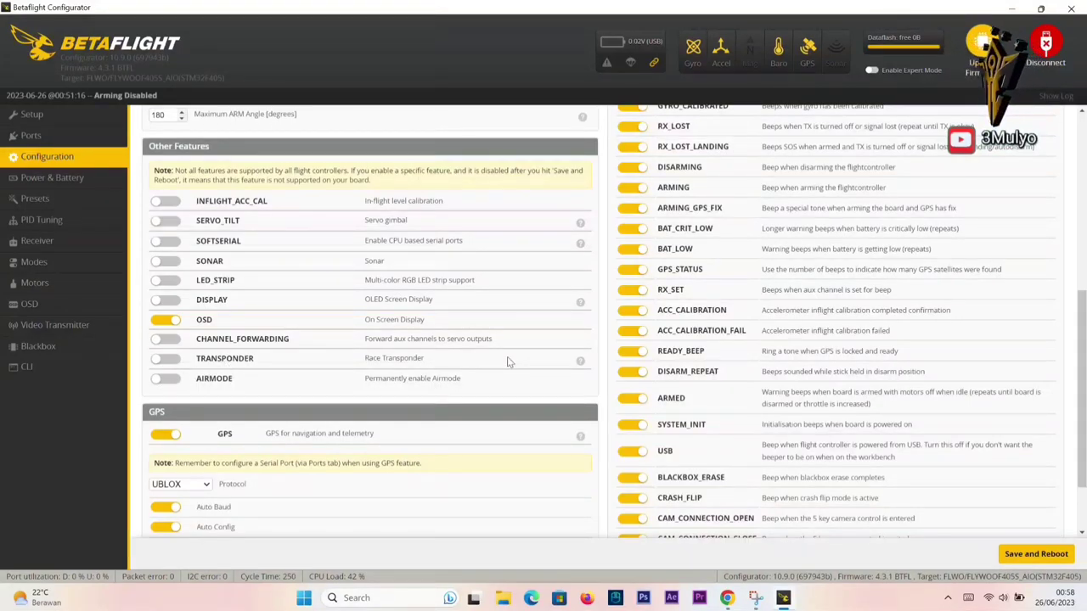
Step: Enable Expert Mode and open the Failsafe settings
scroll(508, 361, up, 5)
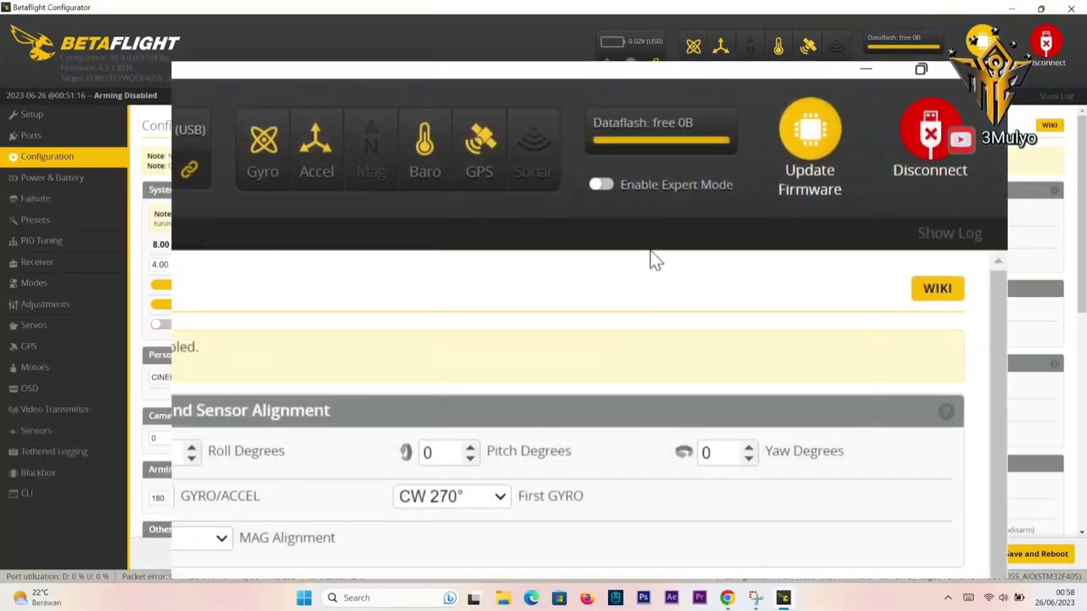
click(886, 73)
click(601, 185)
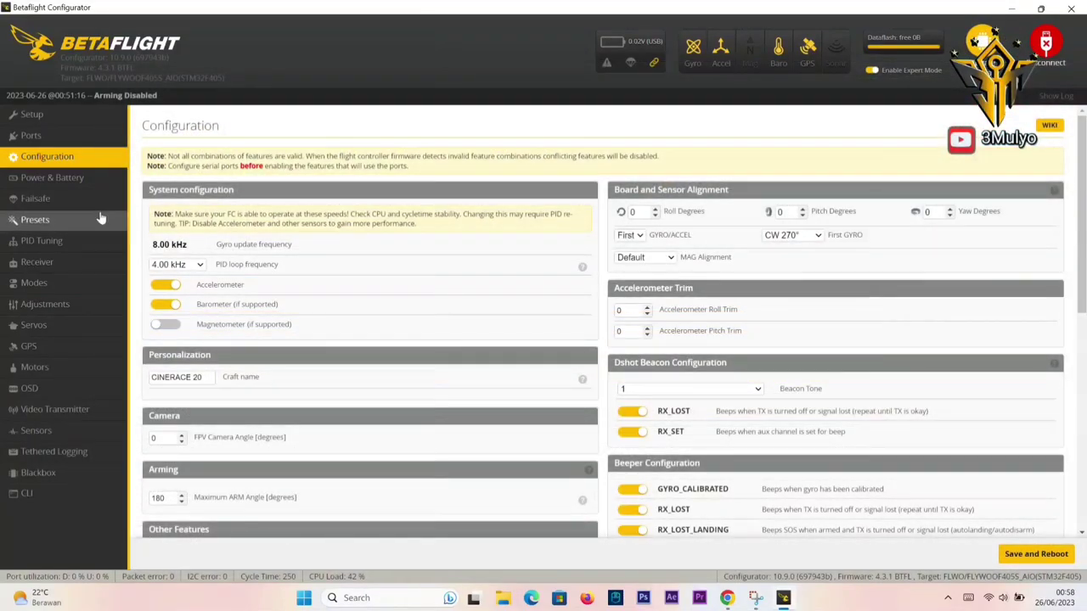
click(59, 202)
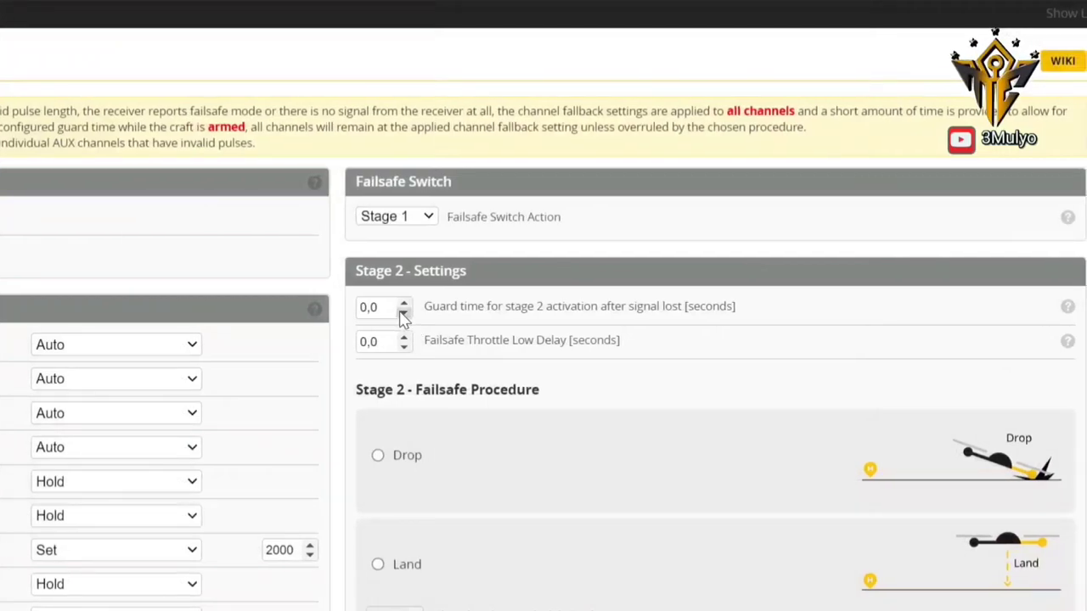
Step: Examine the Failsafe Switch Action choices, keeping Stage 1, and look through the GPS Rescue parameters
click(429, 221)
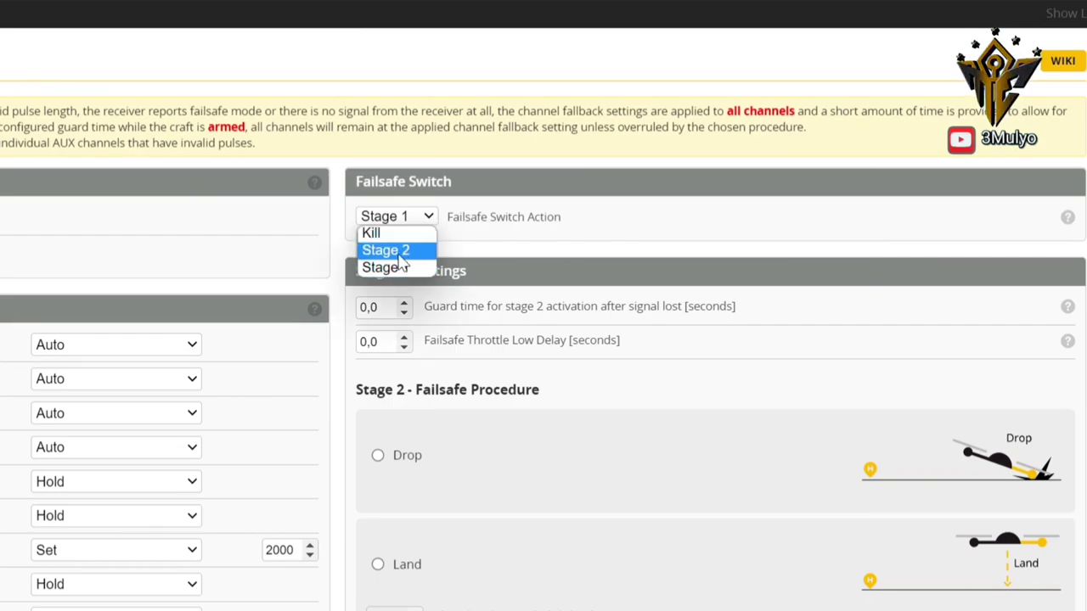
click(429, 219)
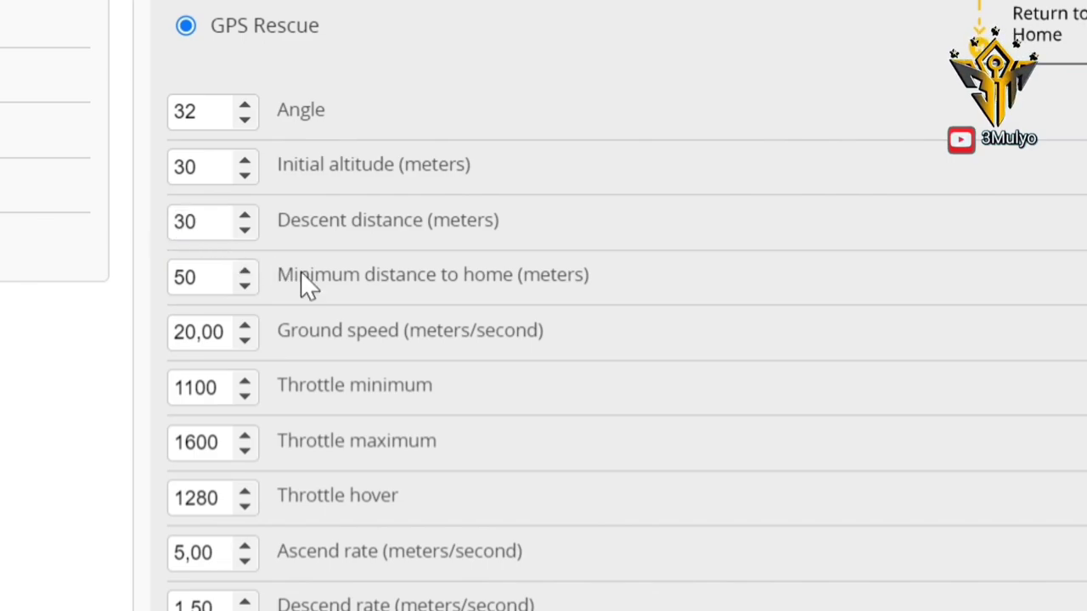
scroll(337, 291, down, 3)
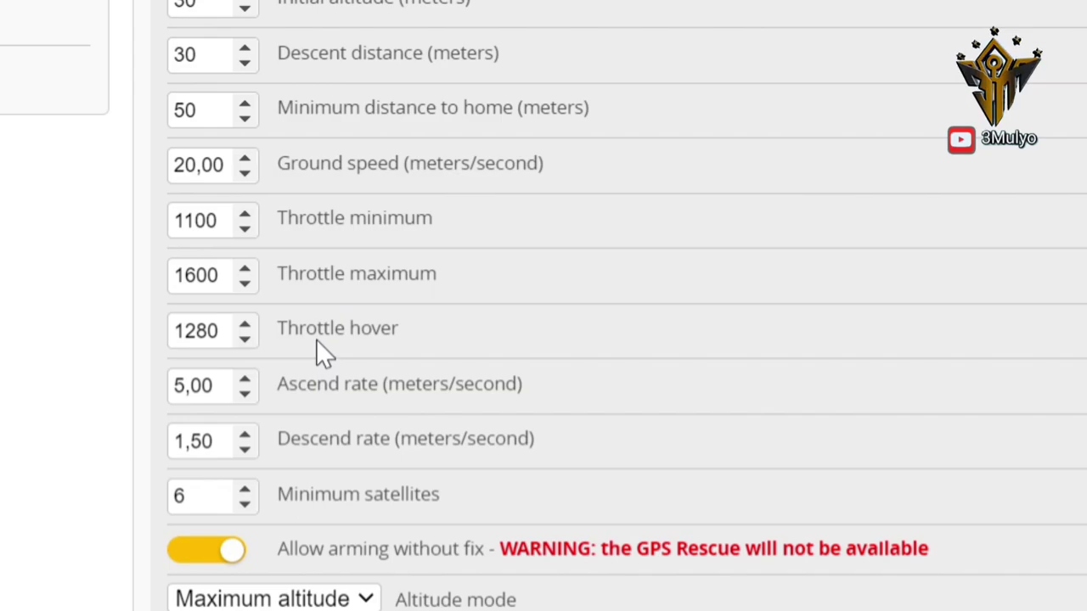
scroll(202, 315, down, 1)
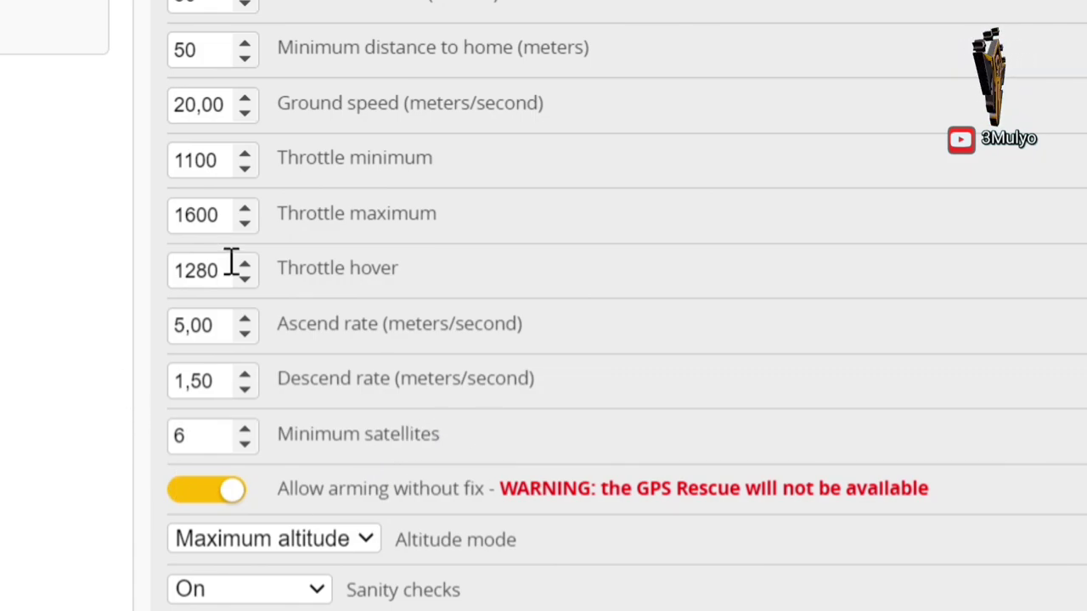
Step: Examine the Minimum satellites setting of GPS Rescue without changing its value
double_click(192, 435)
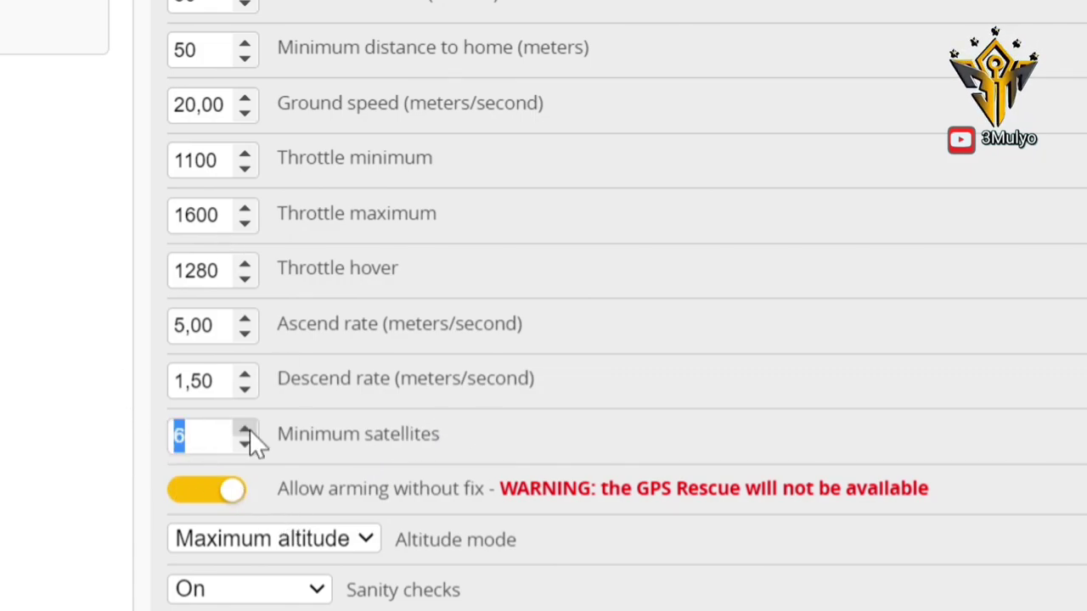
click(201, 432)
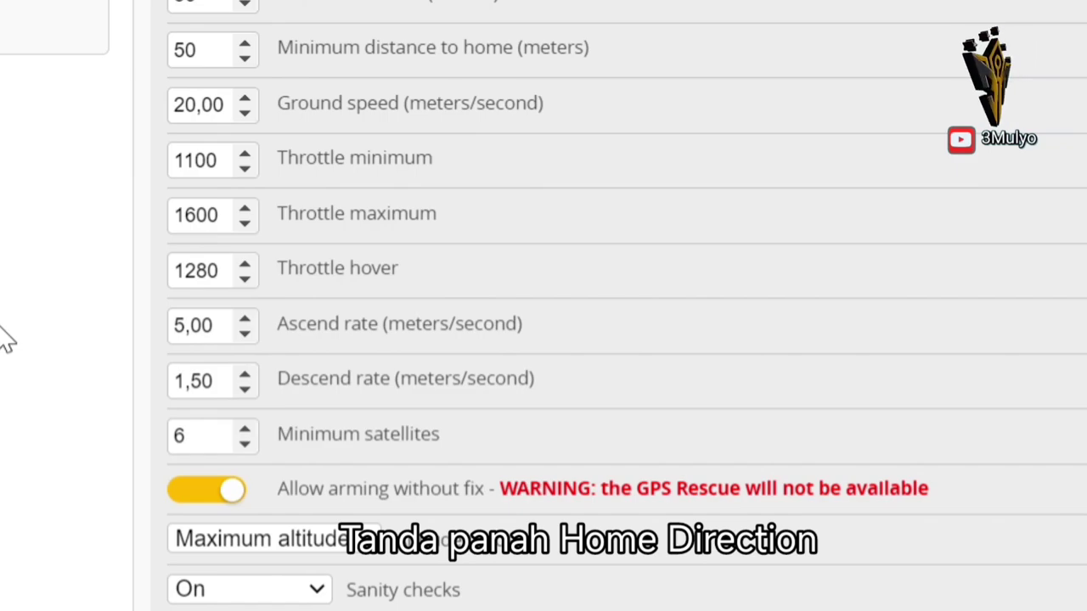
double_click(196, 432)
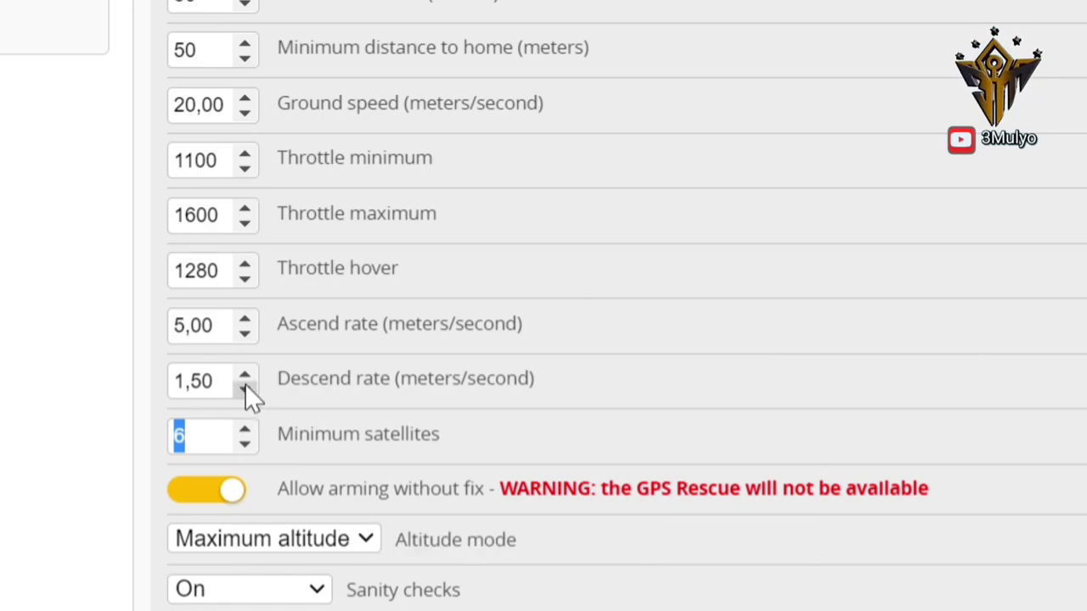
click(204, 435)
Step: Recheck the GPS Rescue altitude and distance values and inspect the Altitude mode options, keeping Maximum altitude
scroll(299, 552, up, 4)
scroll(298, 551, up, 2)
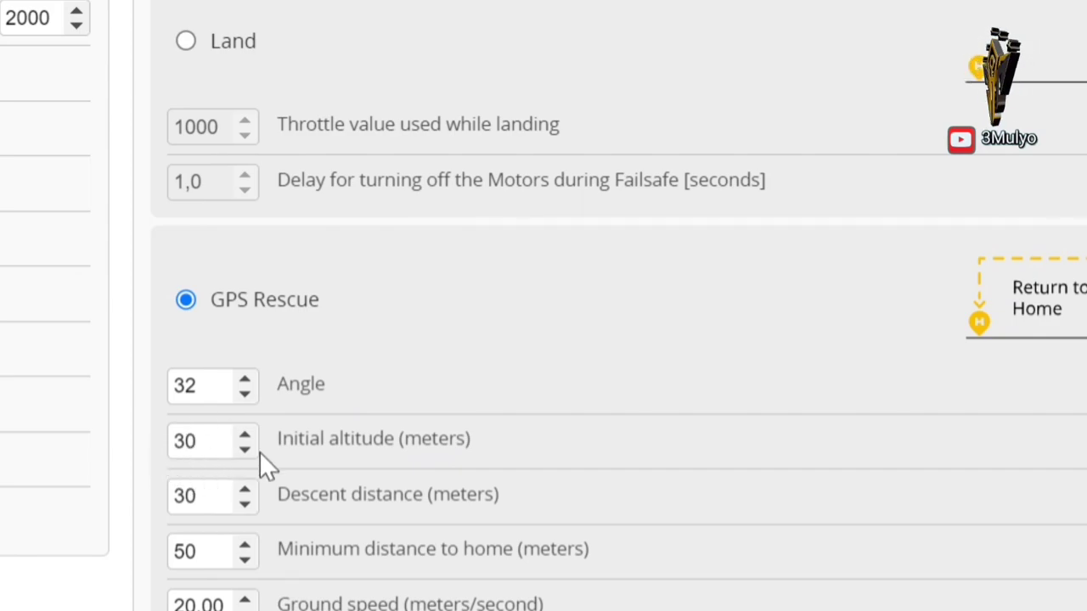
scroll(259, 452, down, 6)
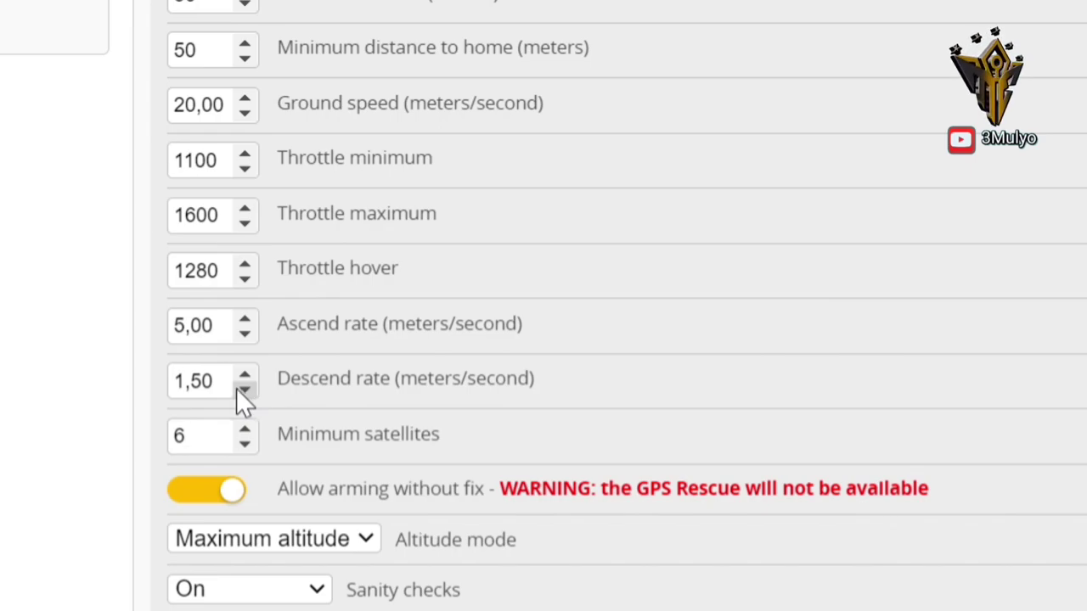
click(348, 543)
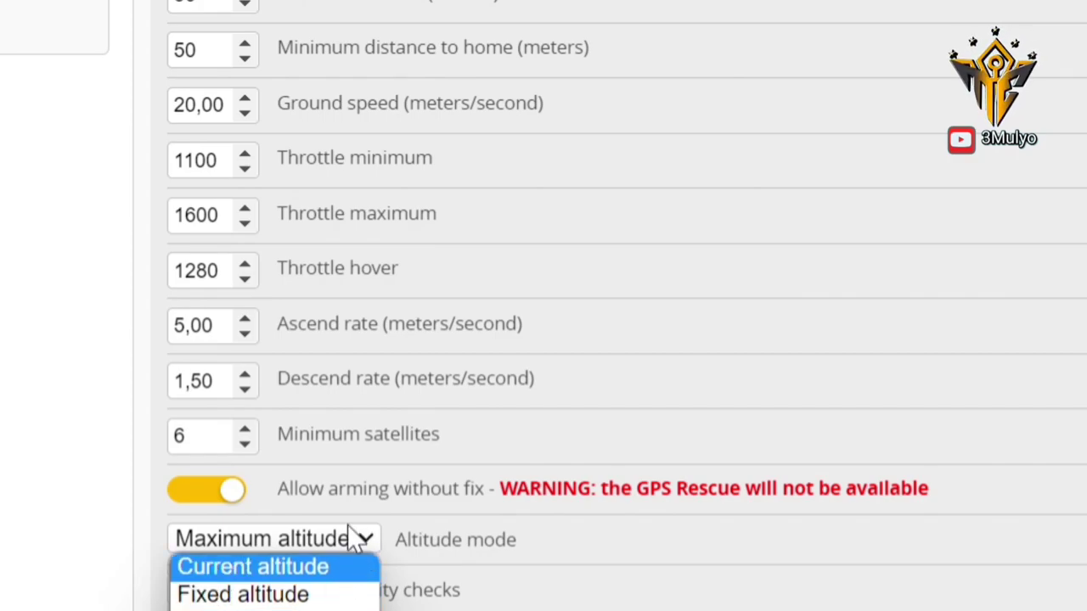
click(352, 537)
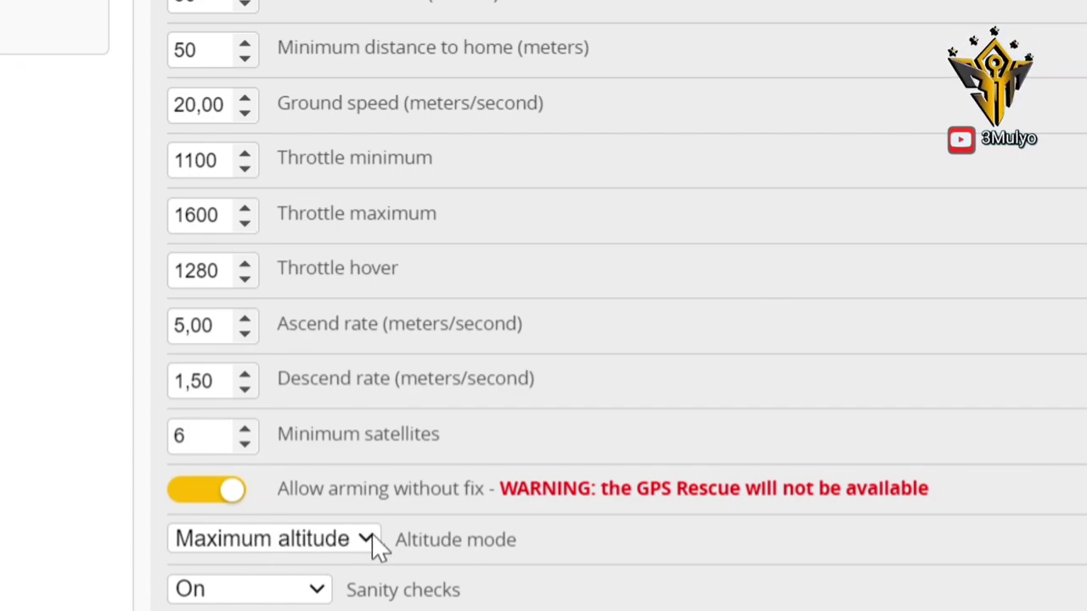
Step: Reopen the Altitude mode choices, keep Maximum altitude, and open the Modes settings to view the GPS RESCUE range
click(367, 542)
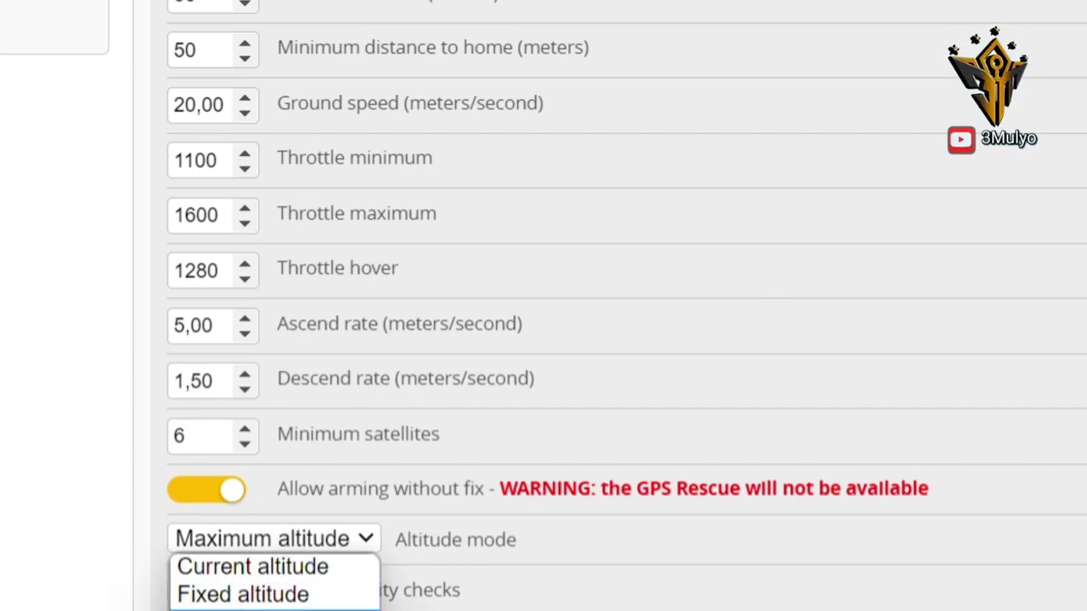
click(364, 545)
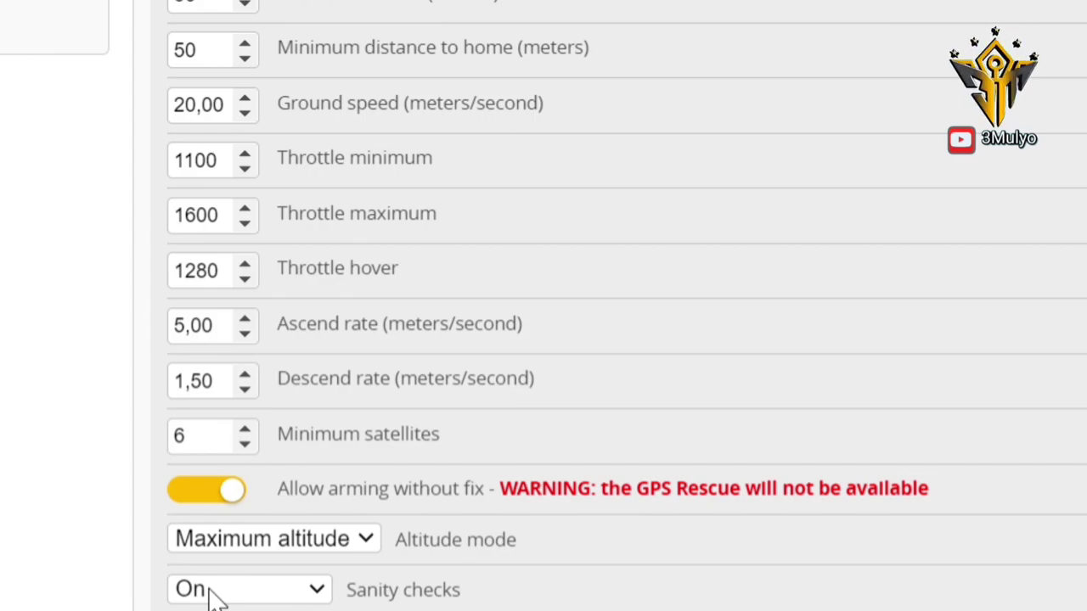
click(36, 282)
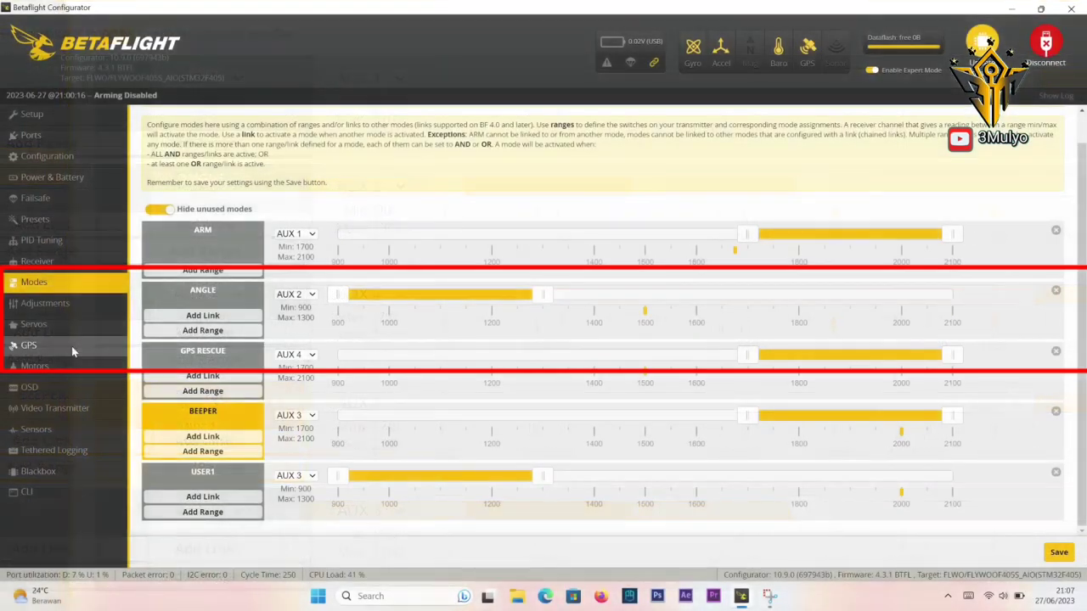
Step: Open the GPS page and examine the 3D fix, the current location and the signal strength of each satellite
click(34, 324)
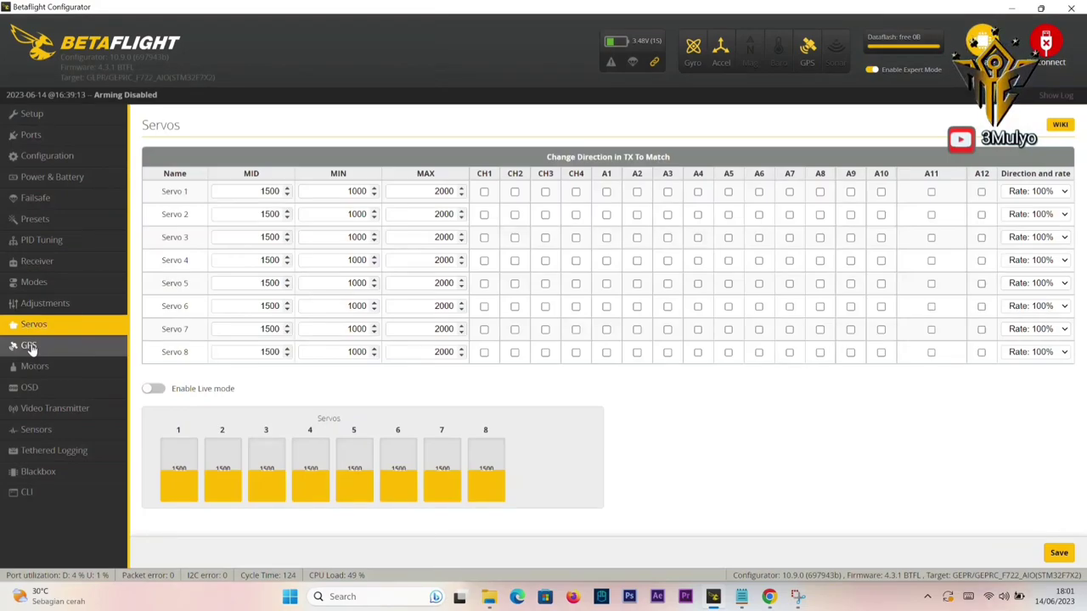
click(31, 347)
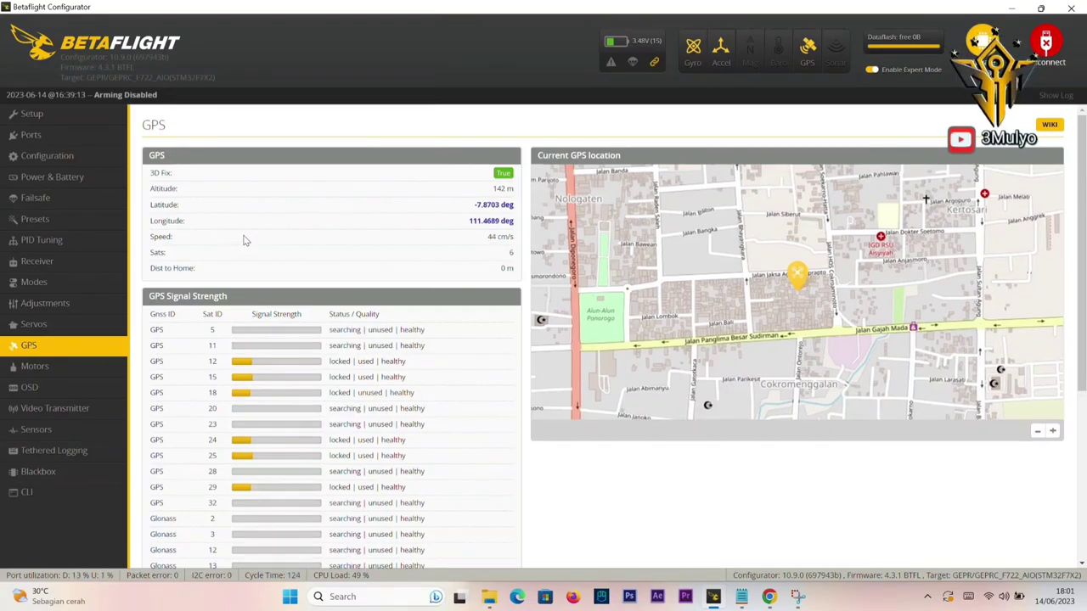
scroll(340, 373, down, 1)
scroll(340, 374, down, 3)
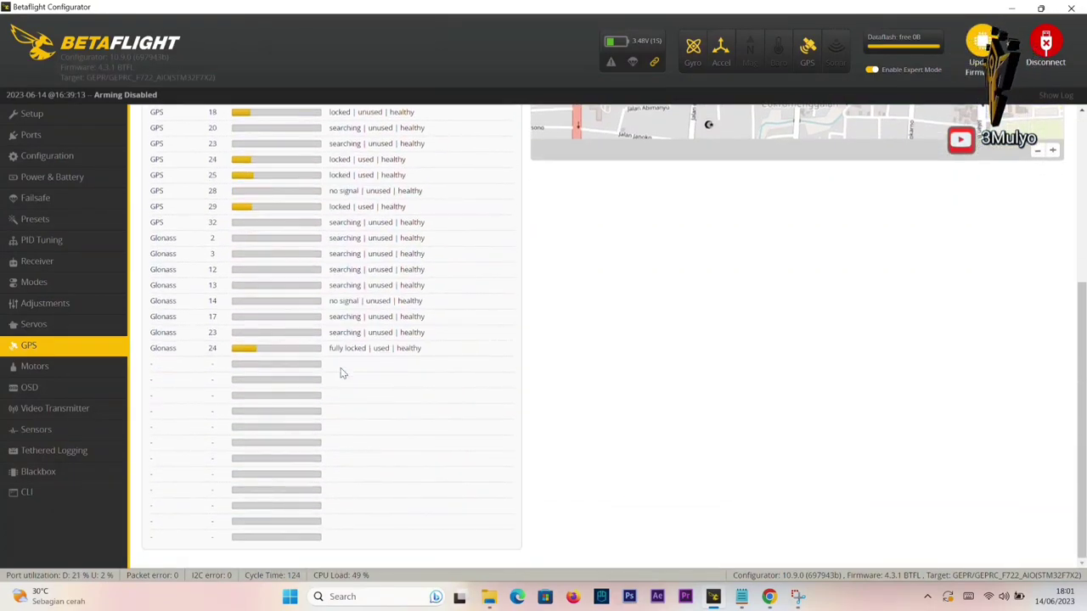
scroll(341, 372, up, 4)
scroll(342, 371, down, 3)
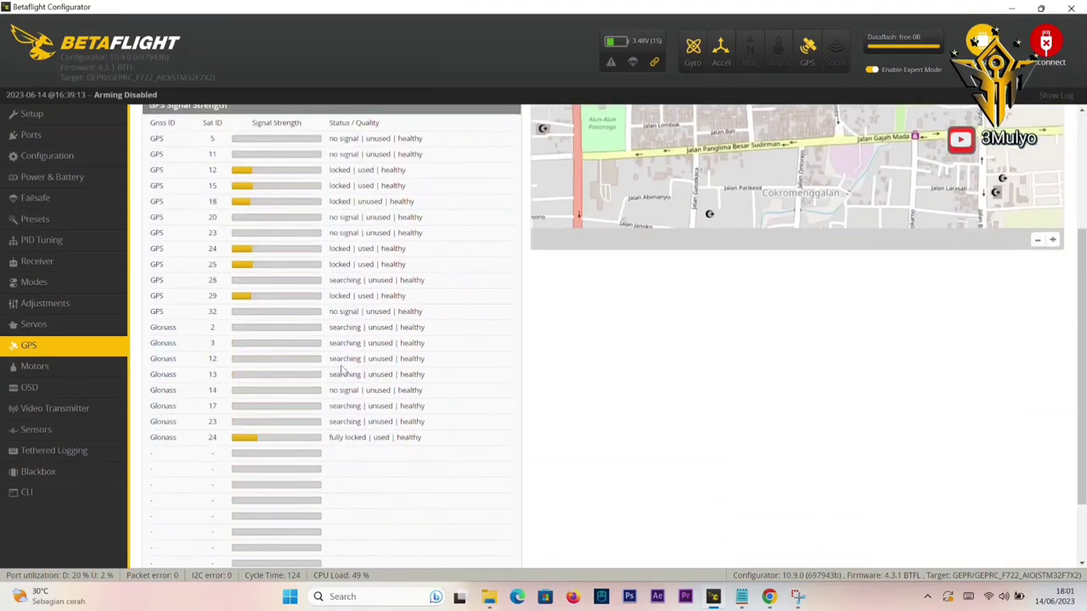
scroll(342, 371, up, 3)
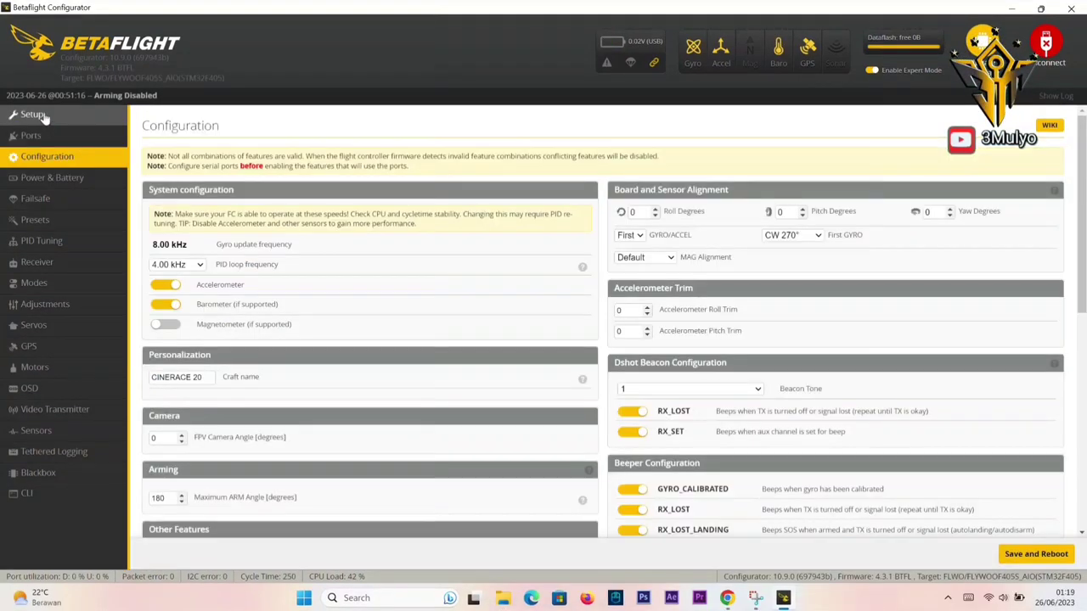
Step: Open the firmware presets and filter them by the RC_LINK category
click(34, 114)
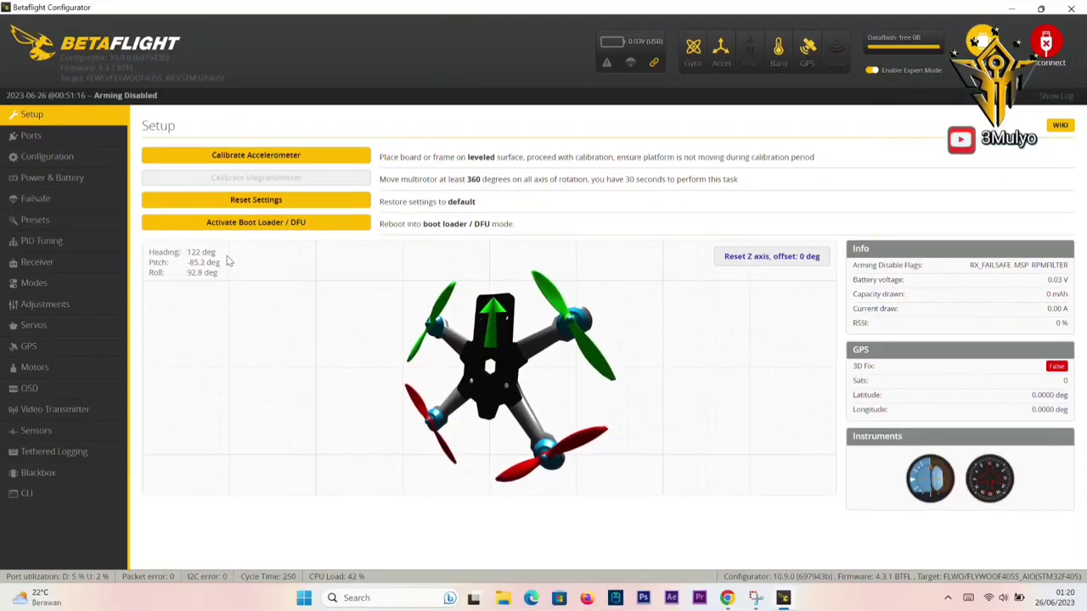
click(65, 225)
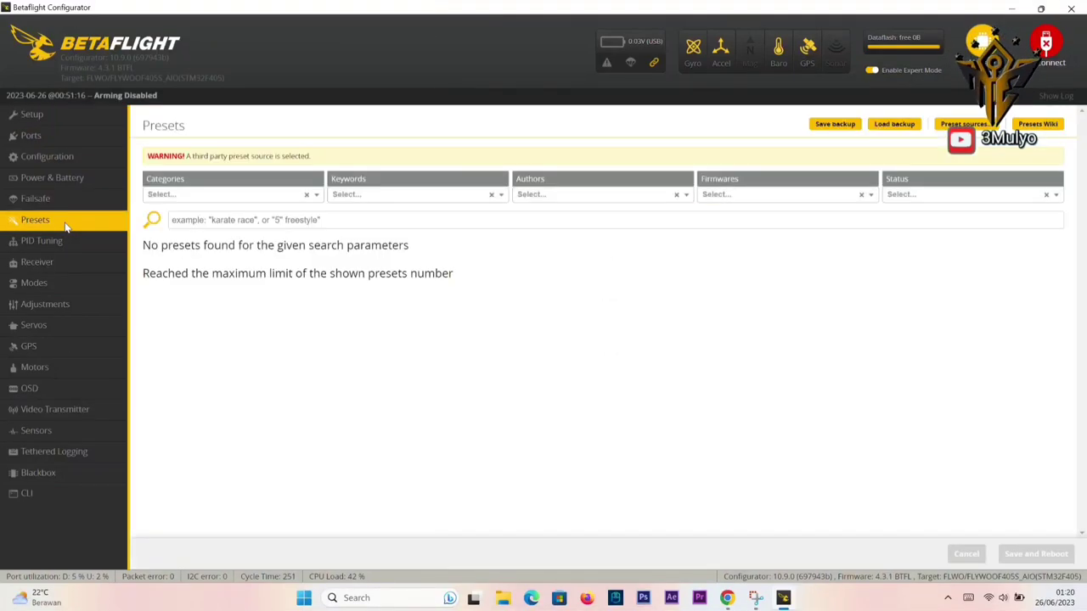
click(316, 195)
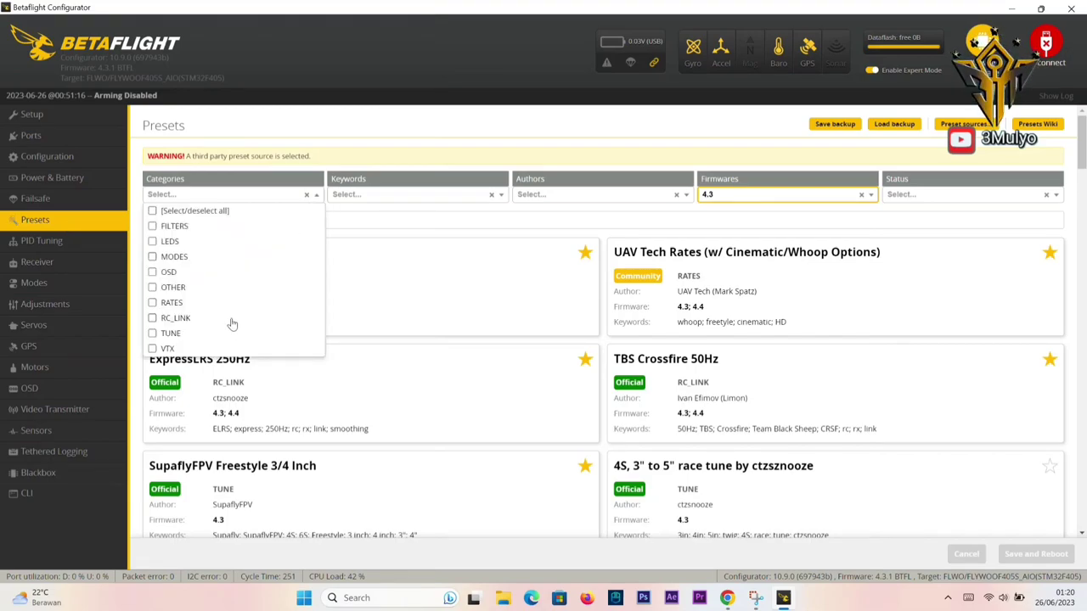
click(180, 320)
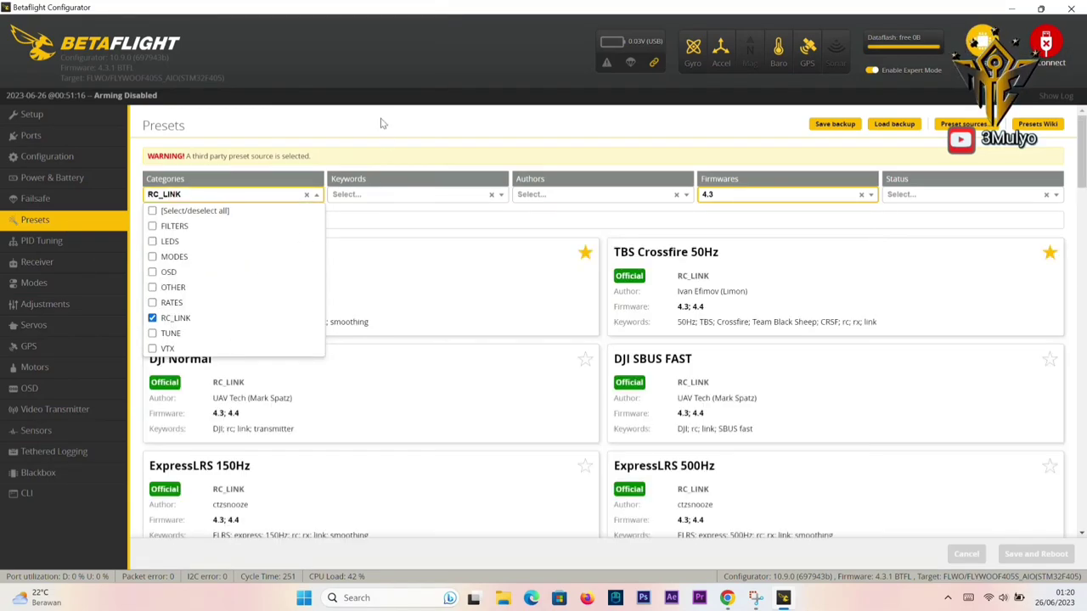
click(379, 155)
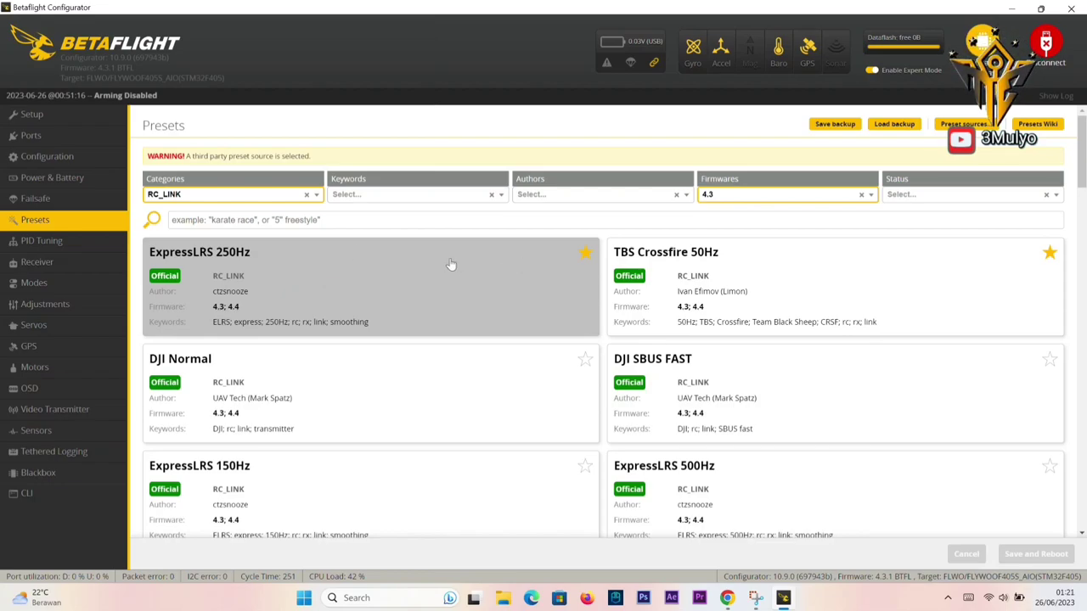
Step: Open the TBS Crossfire 50Hz preset and select its Ultra Smooth Cinematic option
click(592, 265)
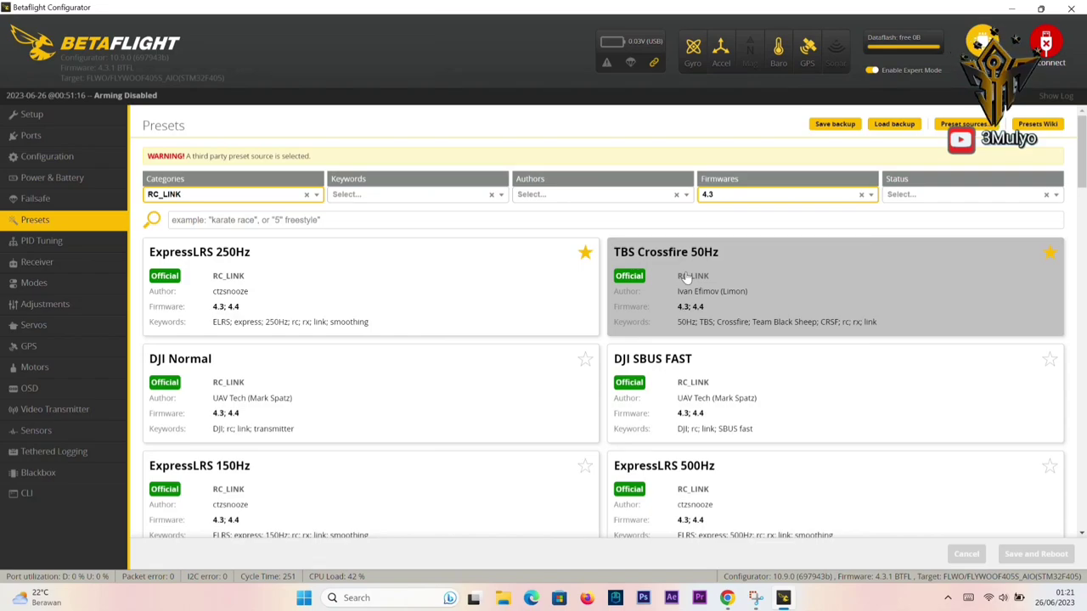
click(687, 277)
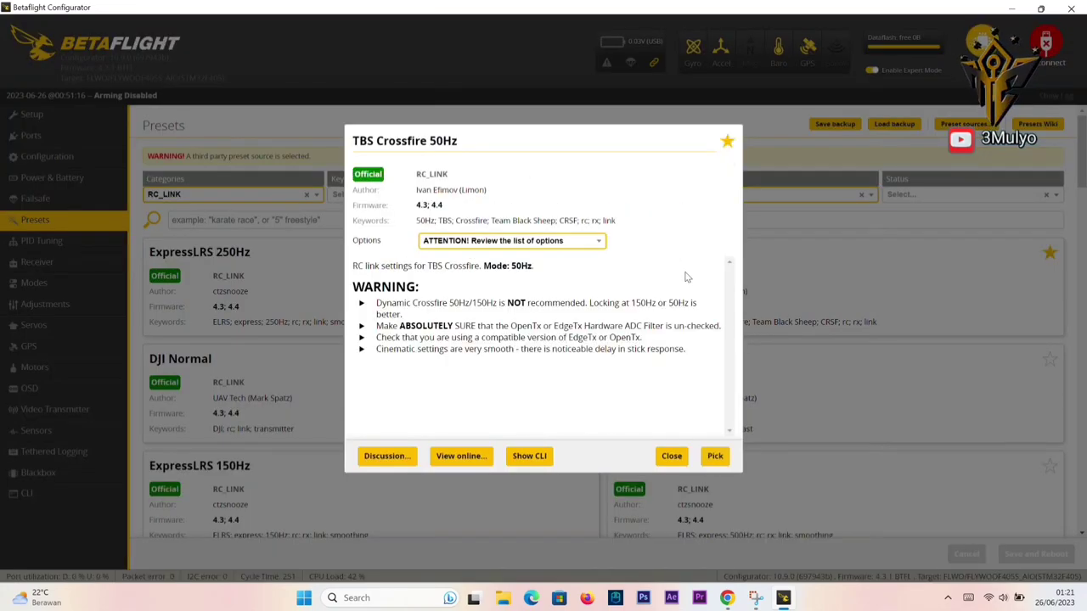
click(587, 244)
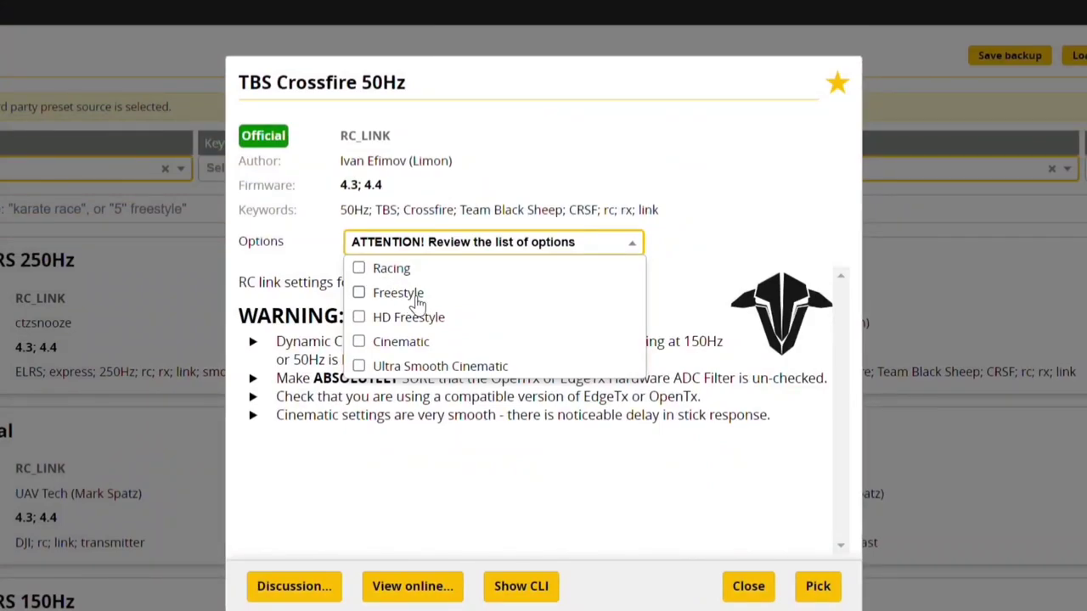
click(360, 368)
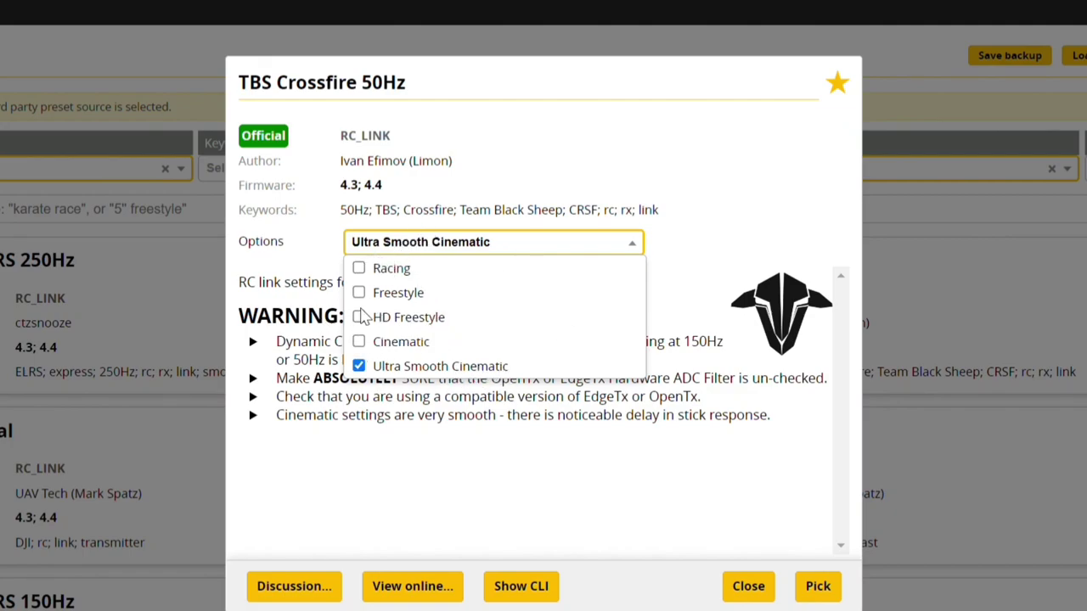
Step: Try adding the Racing, Freestyle, HD Freestyle and Cinematic options, clear them again, and close the preset without picking it
click(360, 269)
click(359, 293)
click(360, 317)
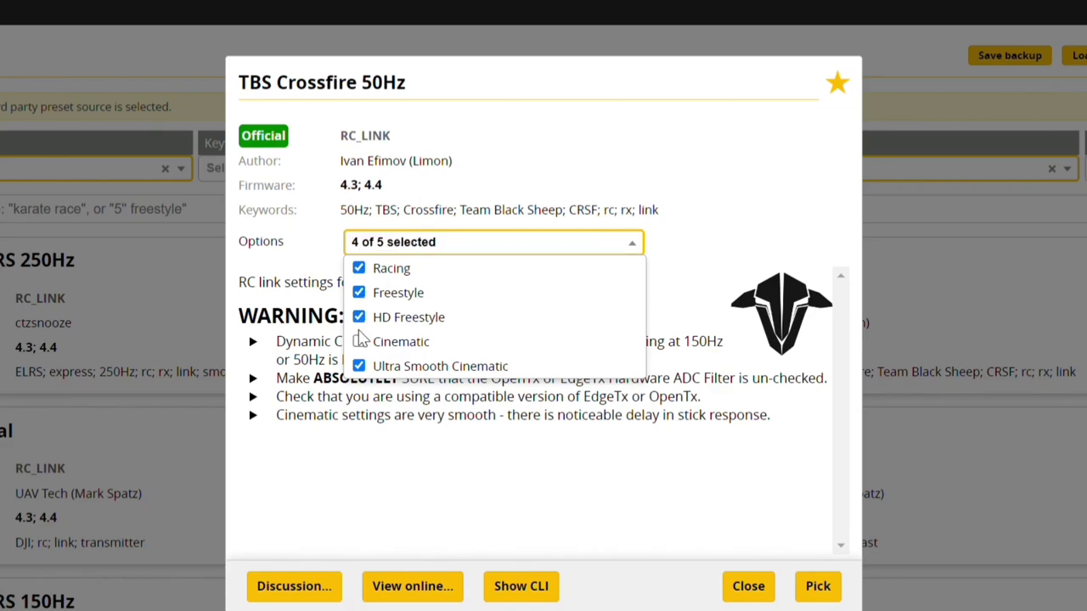
click(359, 341)
click(360, 341)
click(360, 317)
click(360, 293)
click(359, 268)
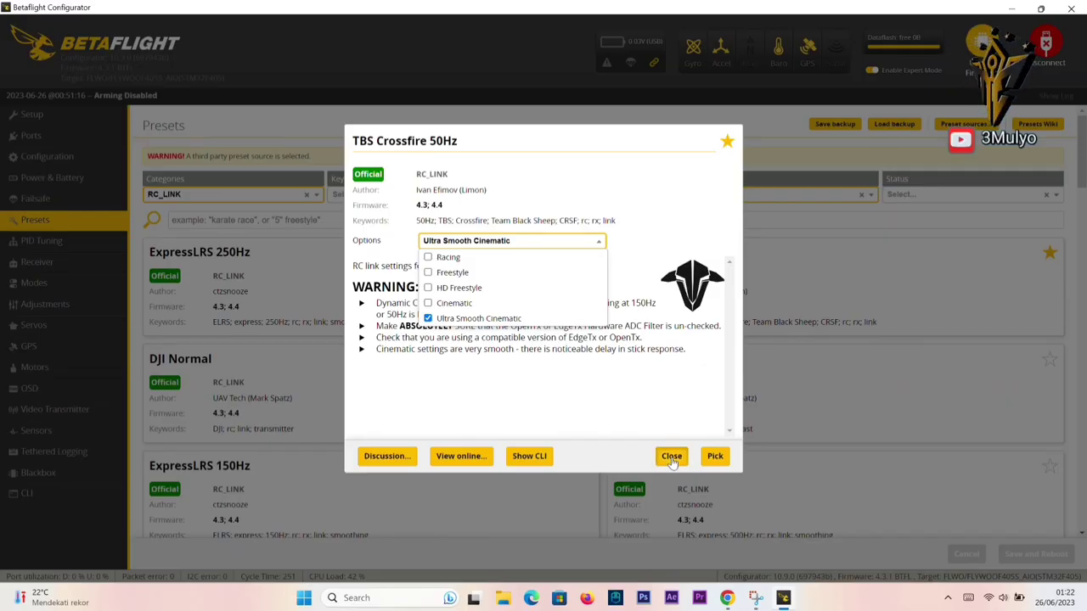
click(736, 595)
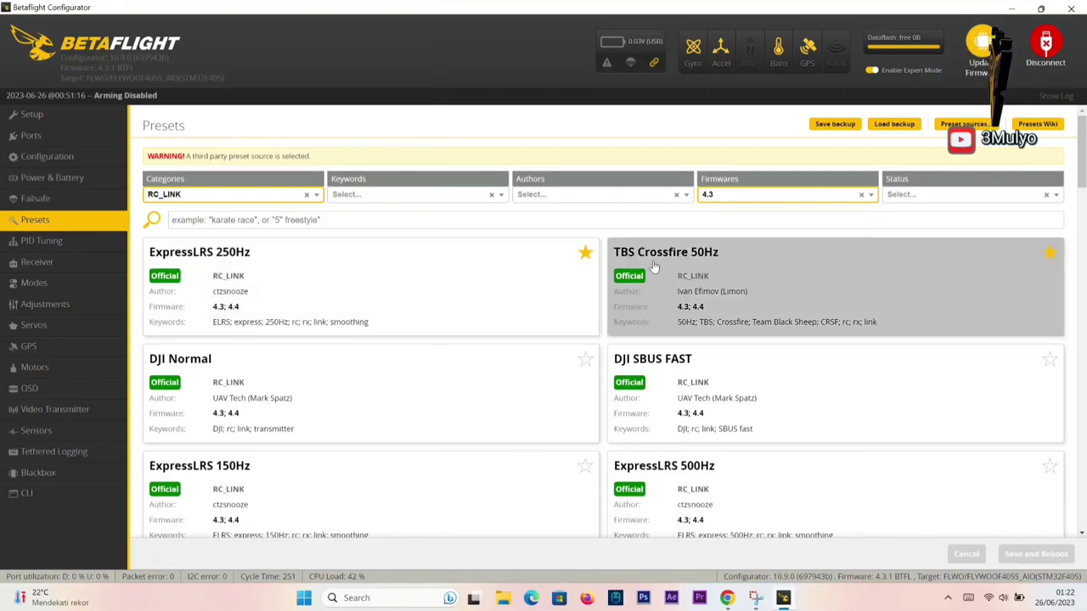
Step: Reopen the TBS Crossfire 50Hz preset and display its list of options
click(1050, 254)
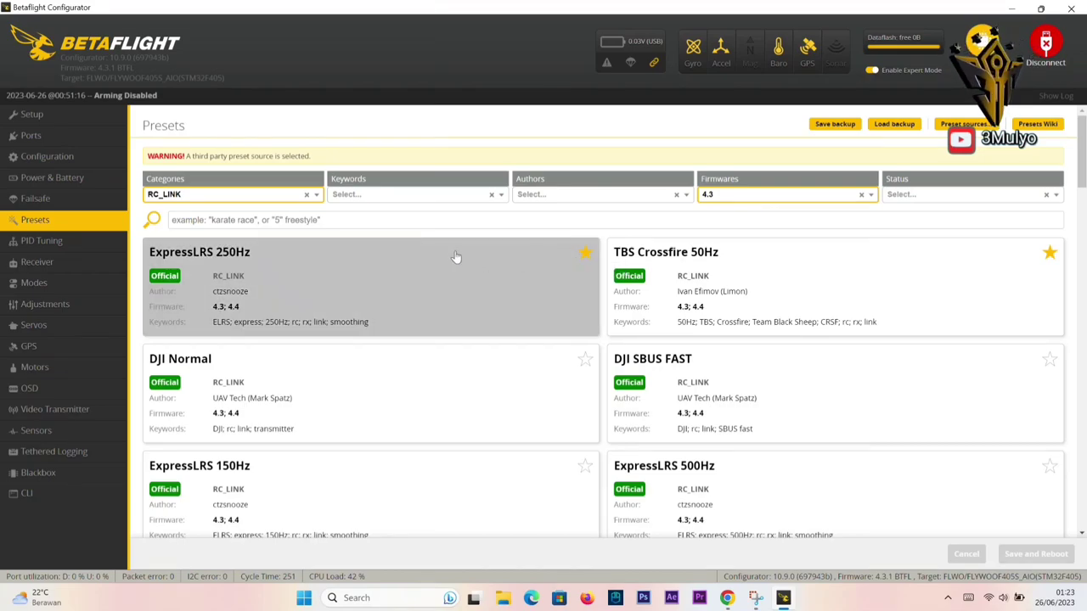
click(747, 273)
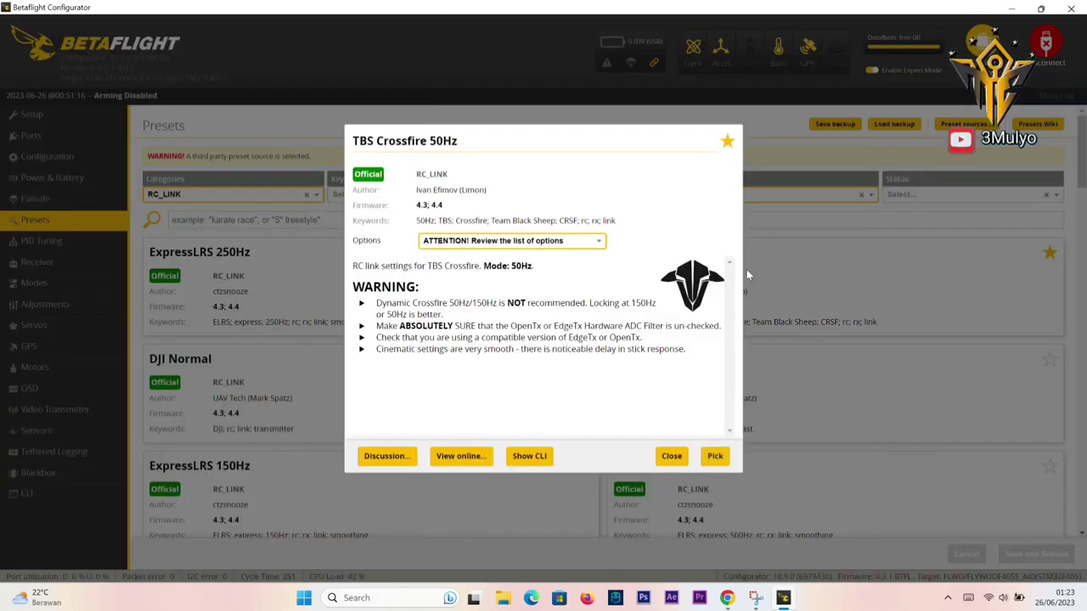
click(581, 245)
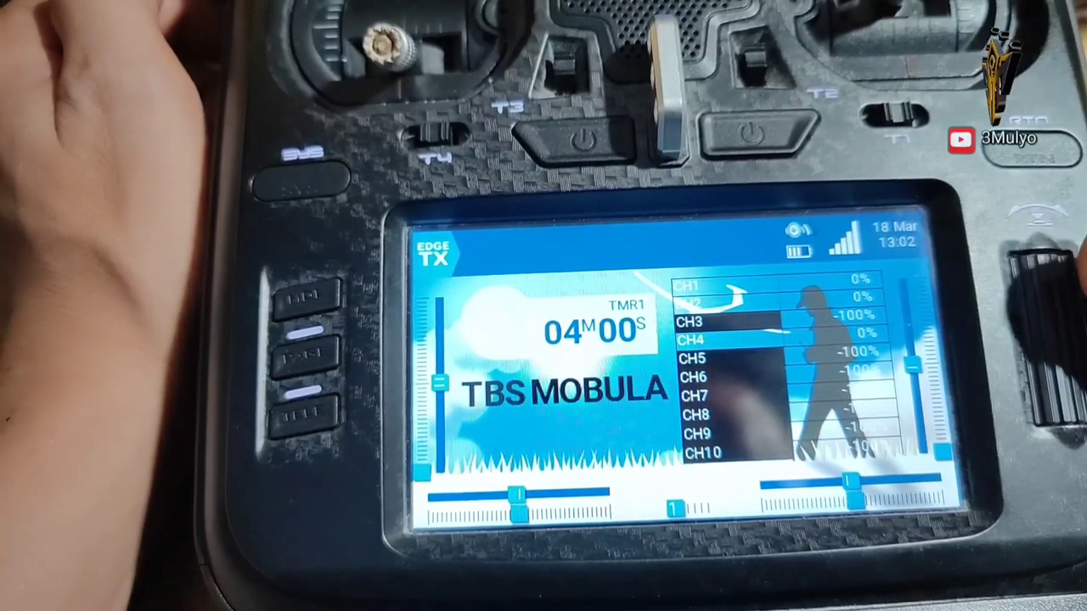
key(Return)
key(Right)
key(Right)
key(Right)
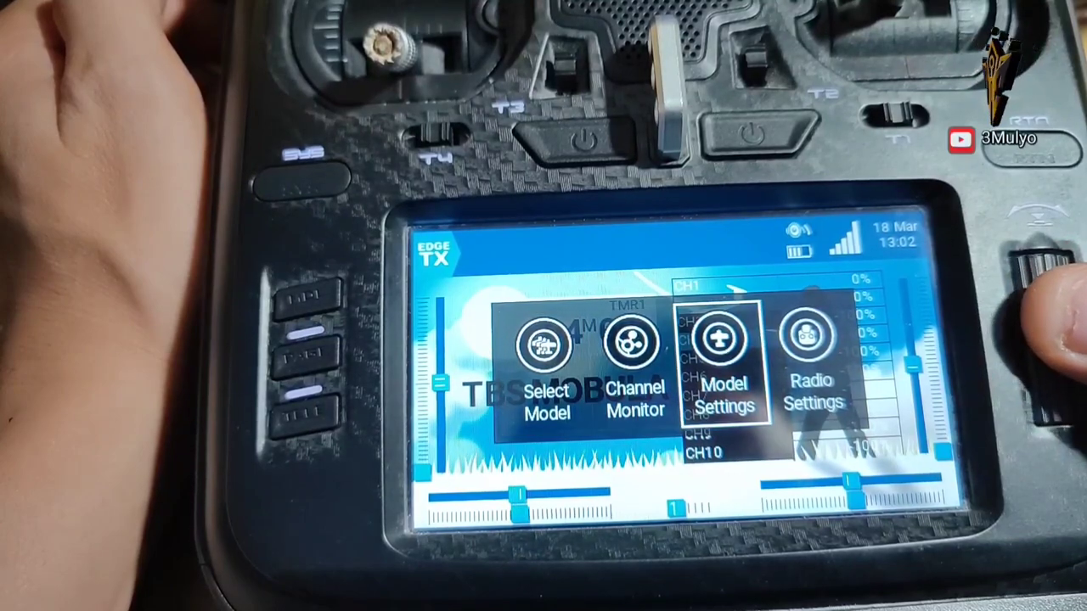
key(Return)
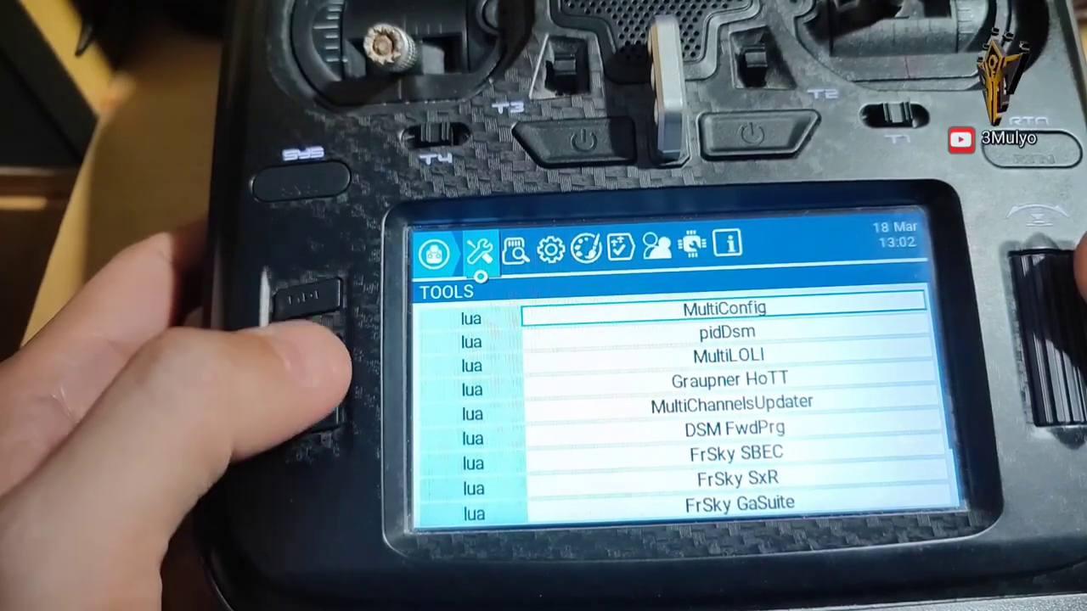
key(Page_Down)
key(Page_Down)
key(Page_Down)
key(Page_Down)
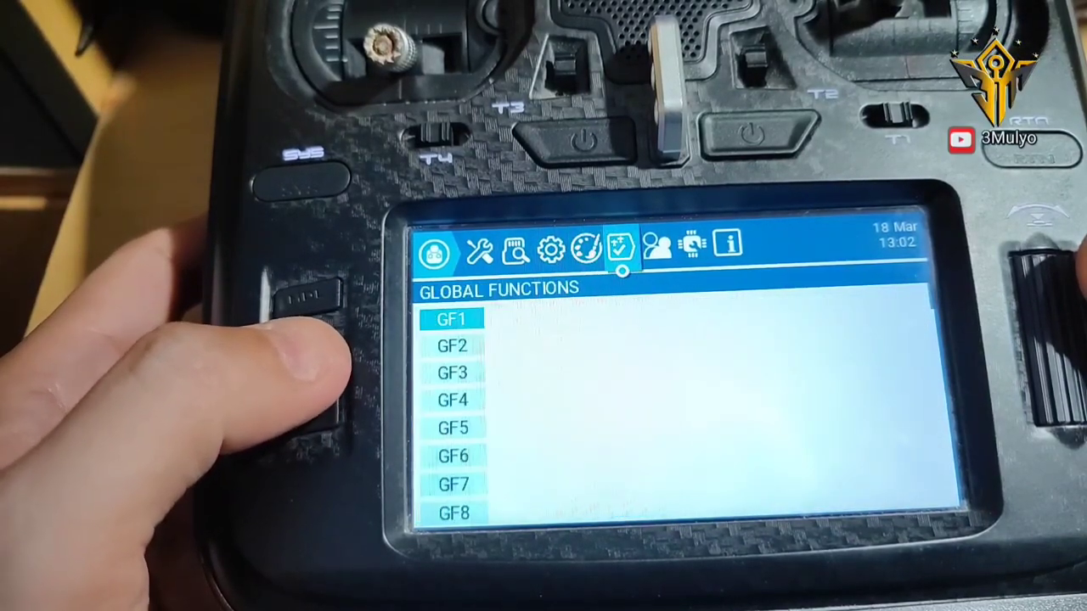
key(Page_Down)
key(Page_Down)
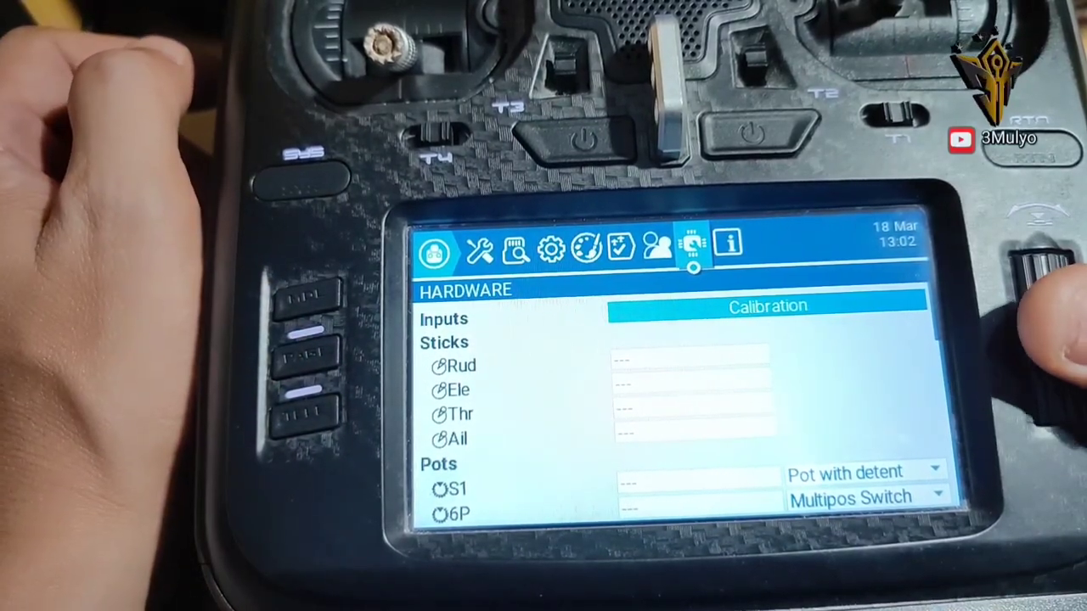
key(Down)
scroll(679, 399, down, 20)
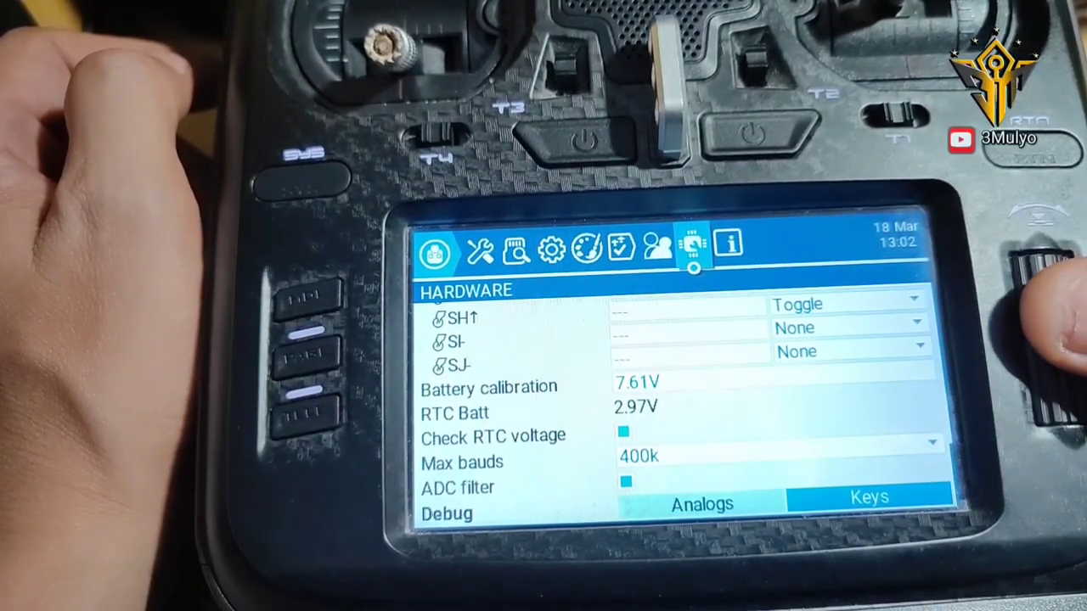
scroll(1045, 280, up, 1)
scroll(1044, 305, down, 1)
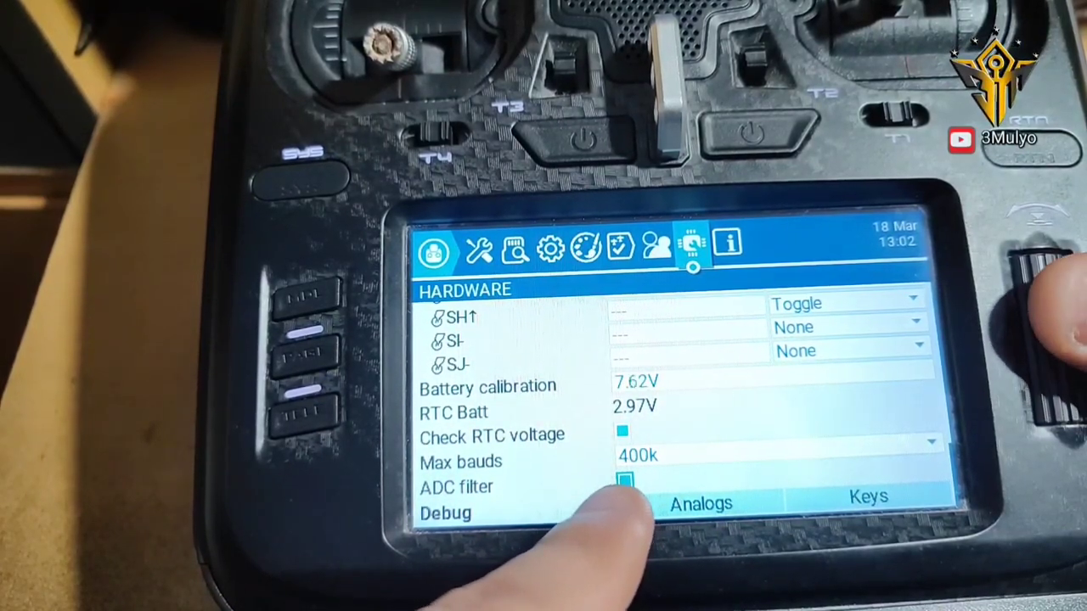
click(626, 482)
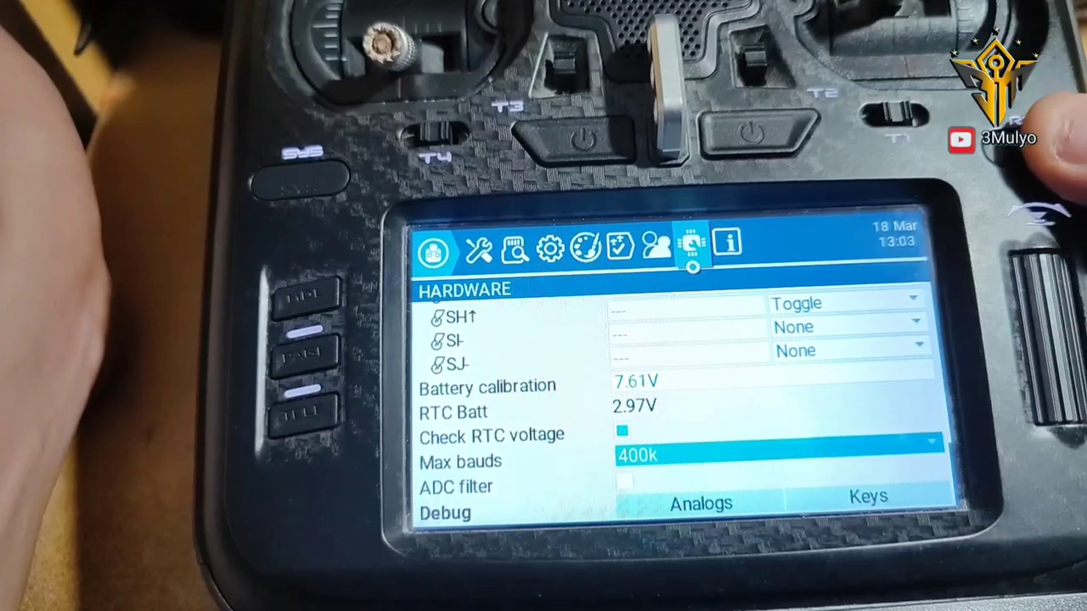
key(Escape)
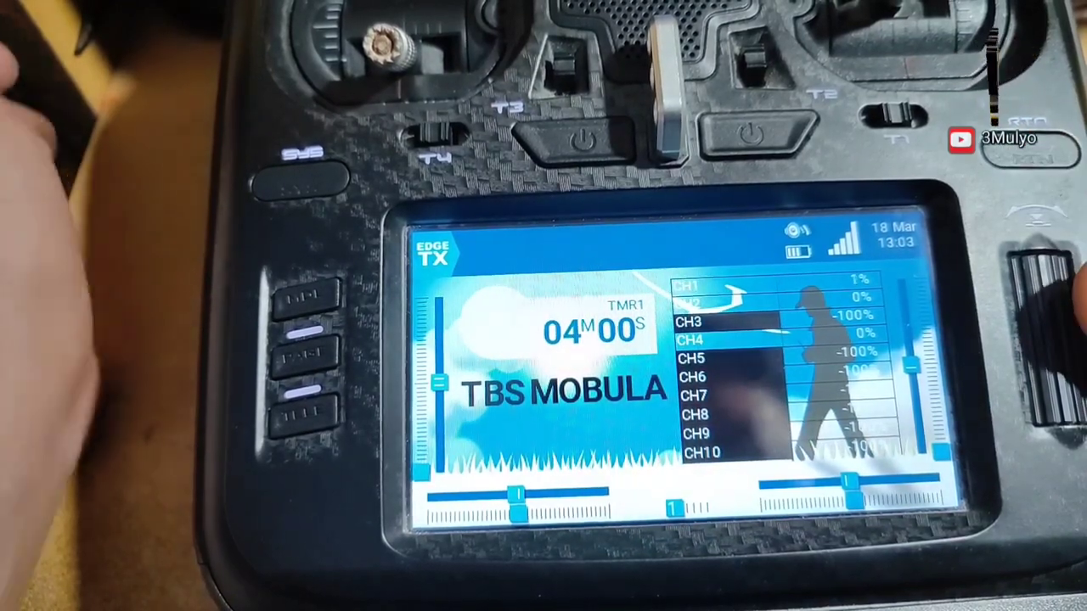
key(Home)
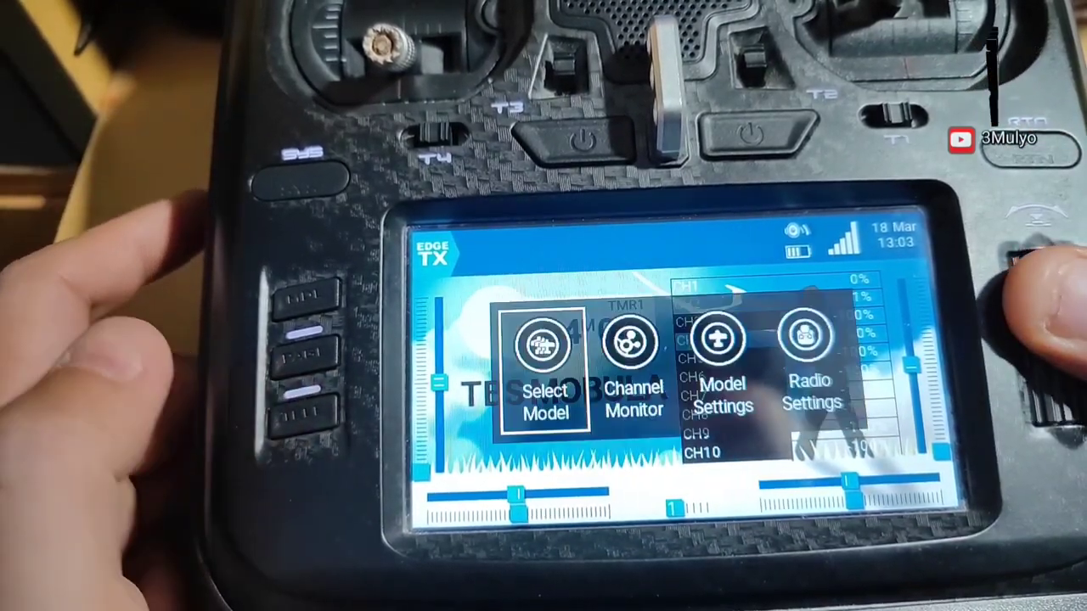
key(Right)
key(Right)
key(Right)
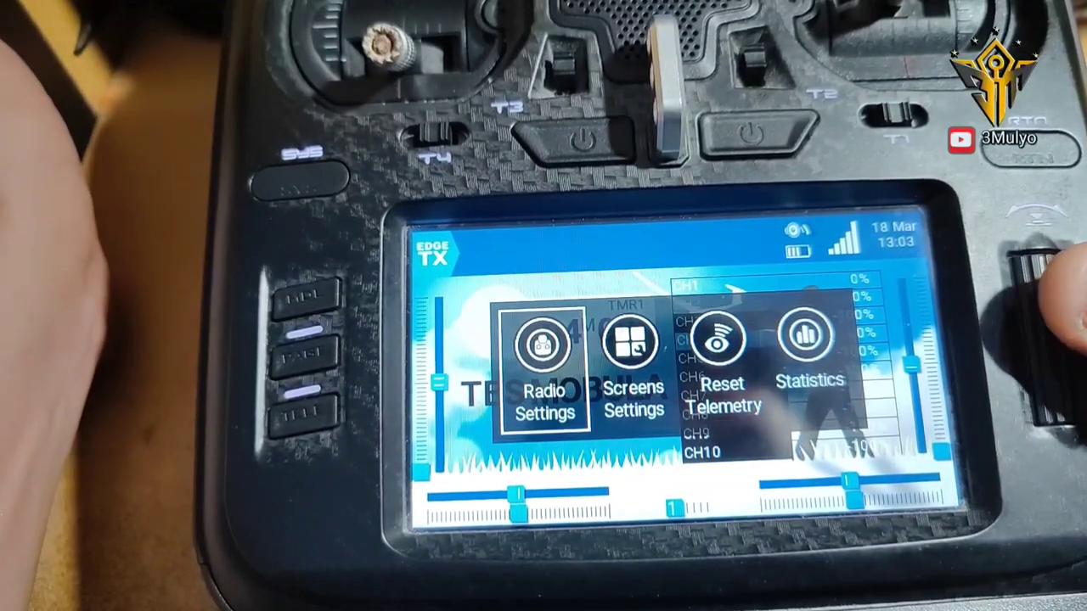
key(Return)
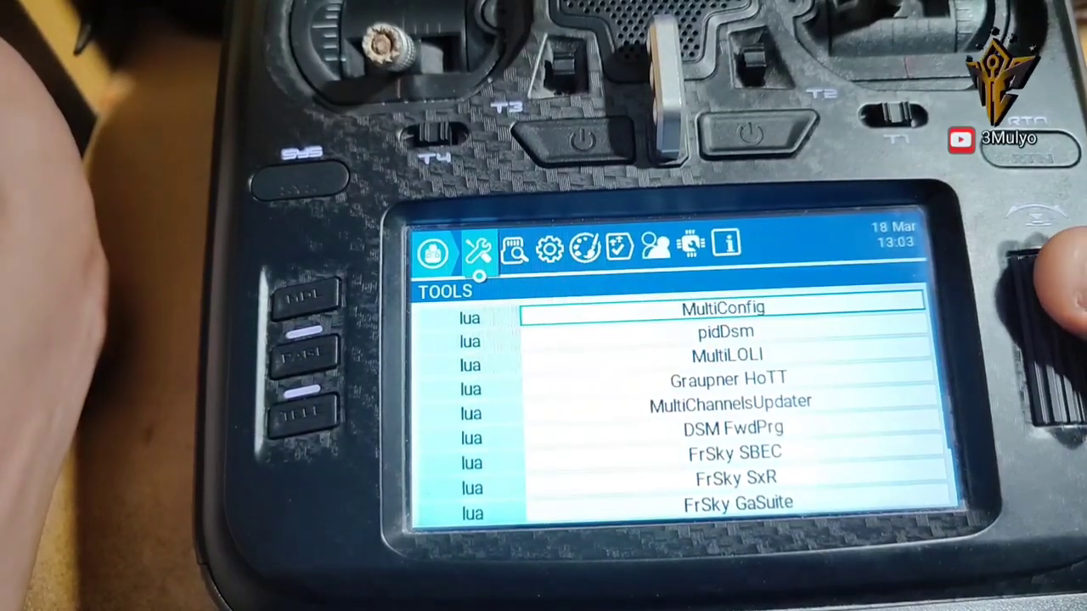
key(Page_Down)
key(Page_Down)
key(Page_Down)
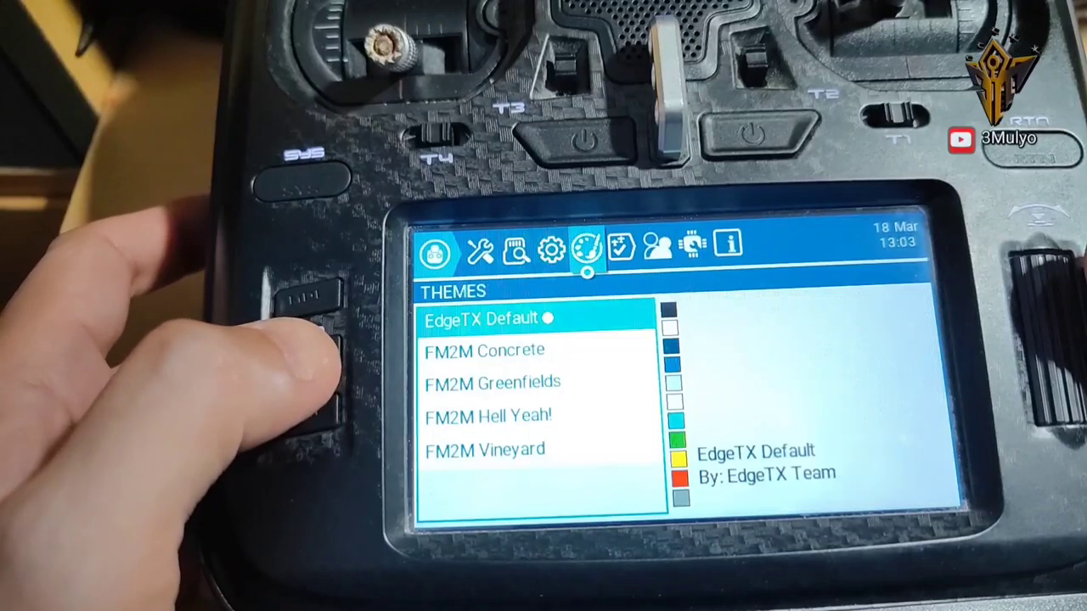
key(Page_Down)
key(Page_Down)
key(Page_Down)
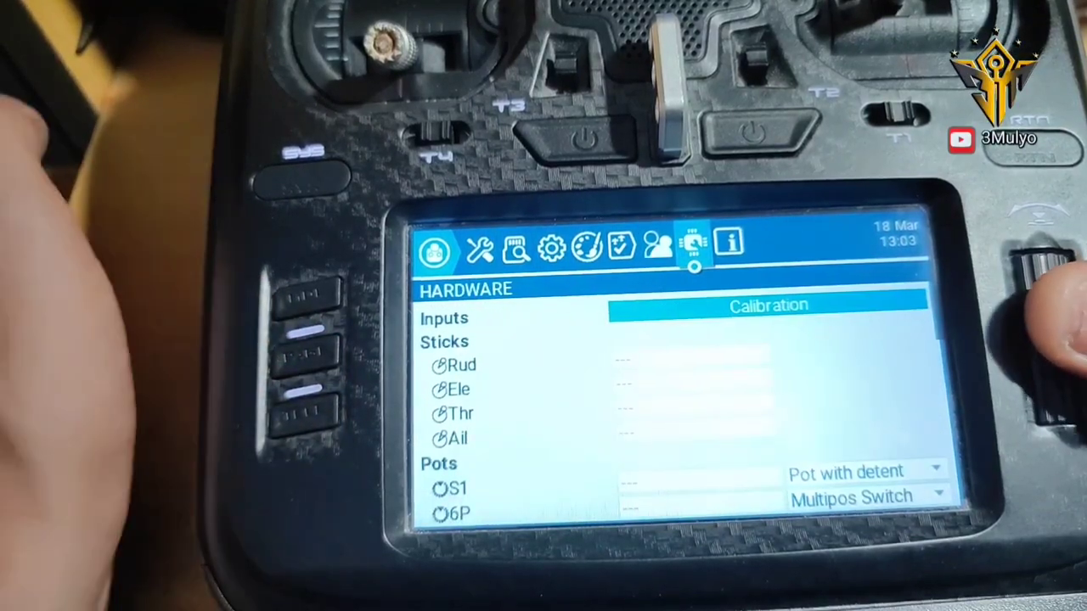
scroll(679, 399, down, 20)
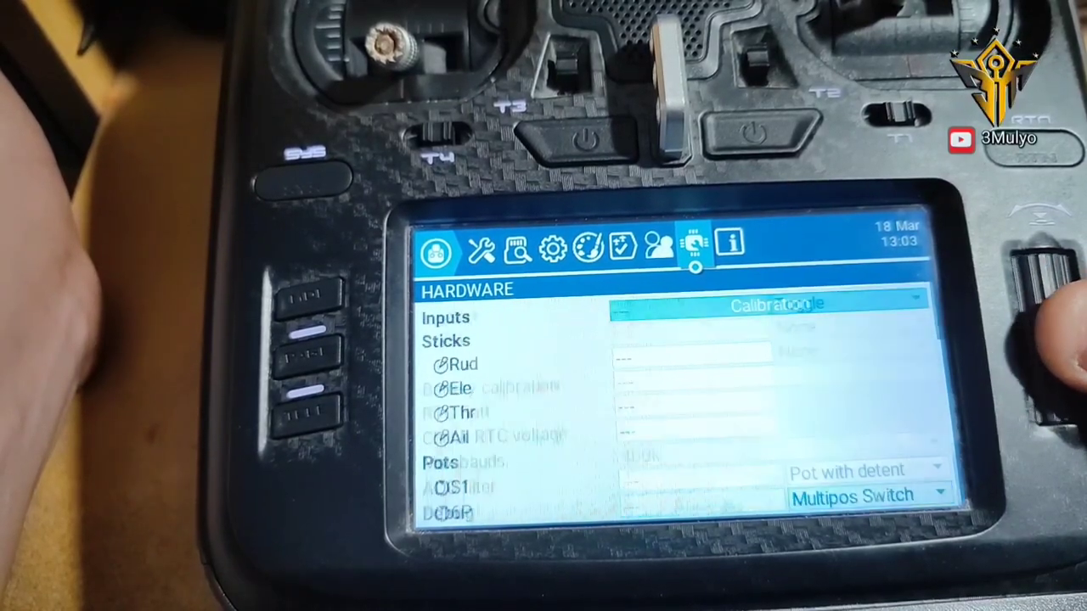
key(Escape)
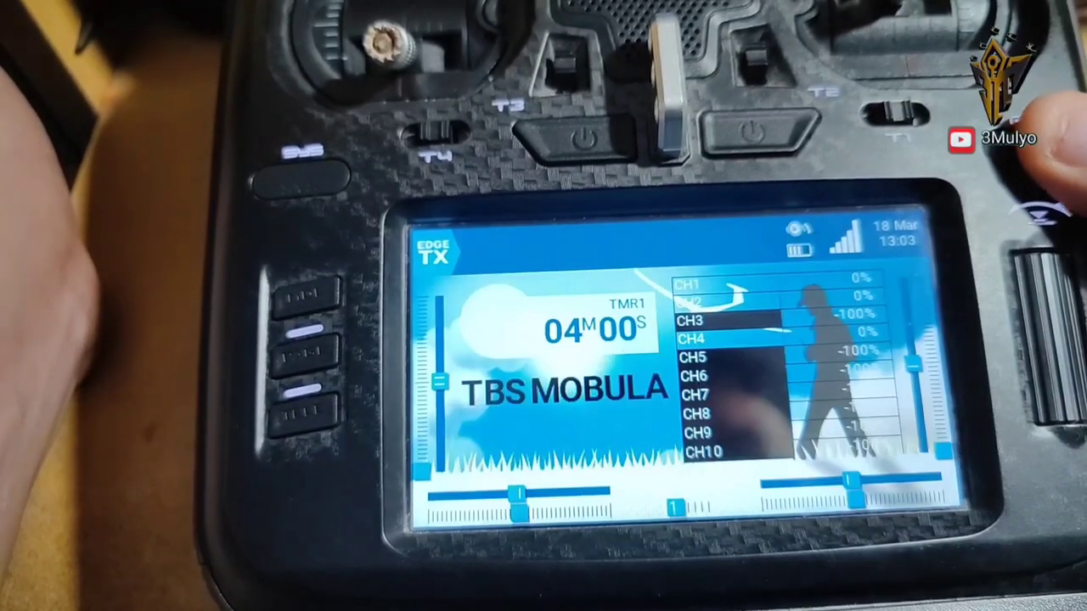